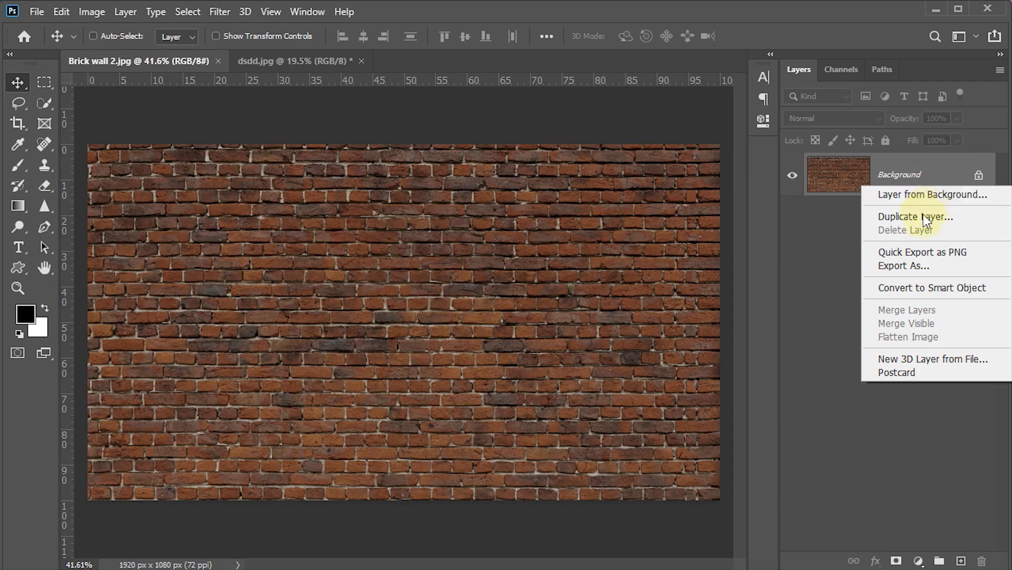
Duplicate the brick wall's Background layer into a new document named "displacement"
click(922, 218)
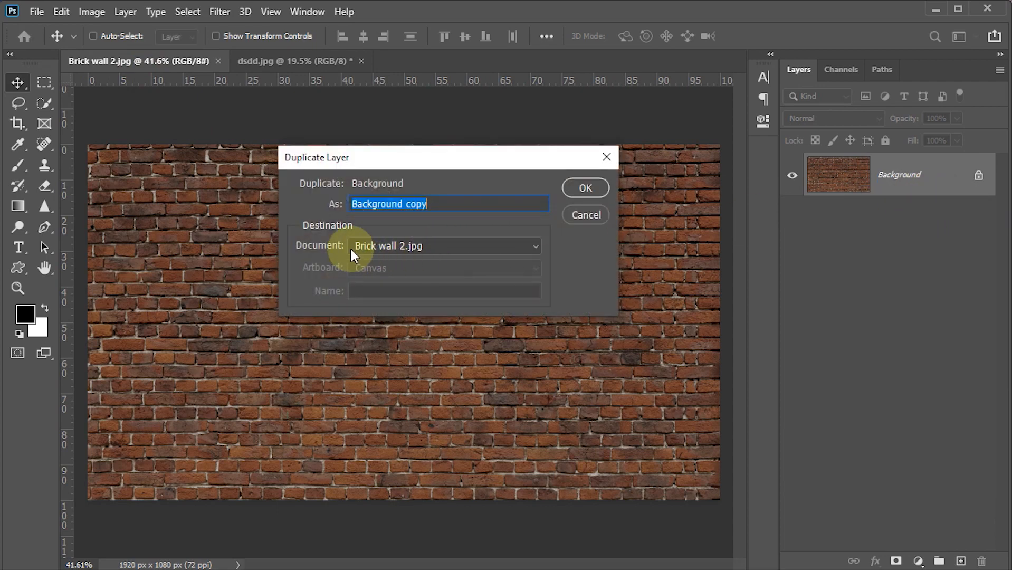
click(448, 247)
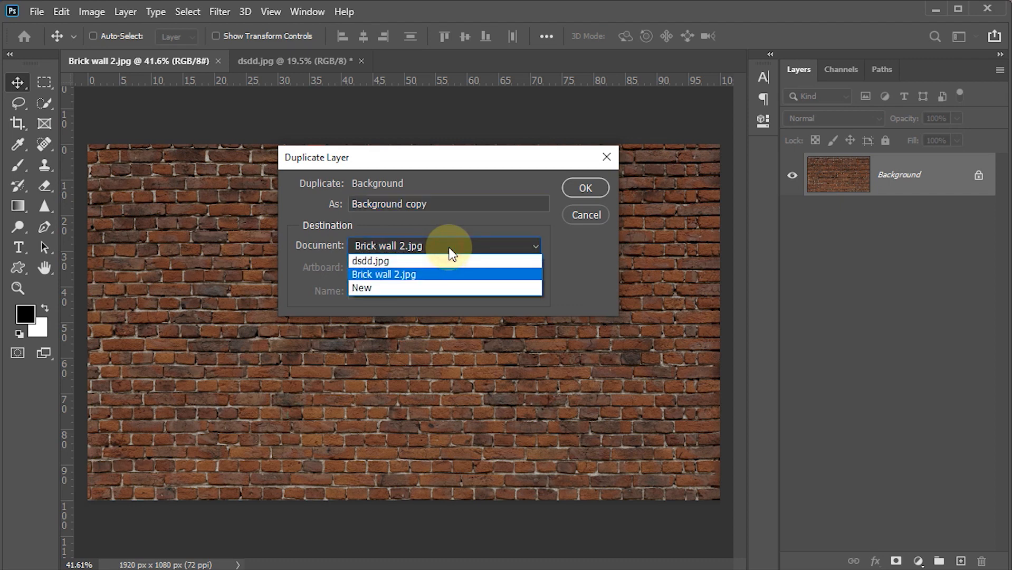
click(383, 289)
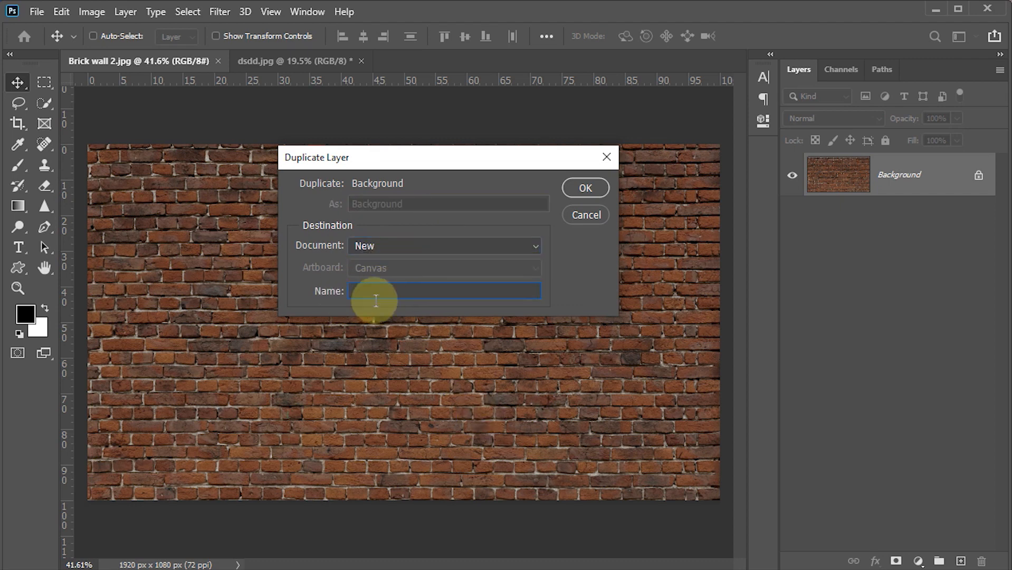
text(displacem)
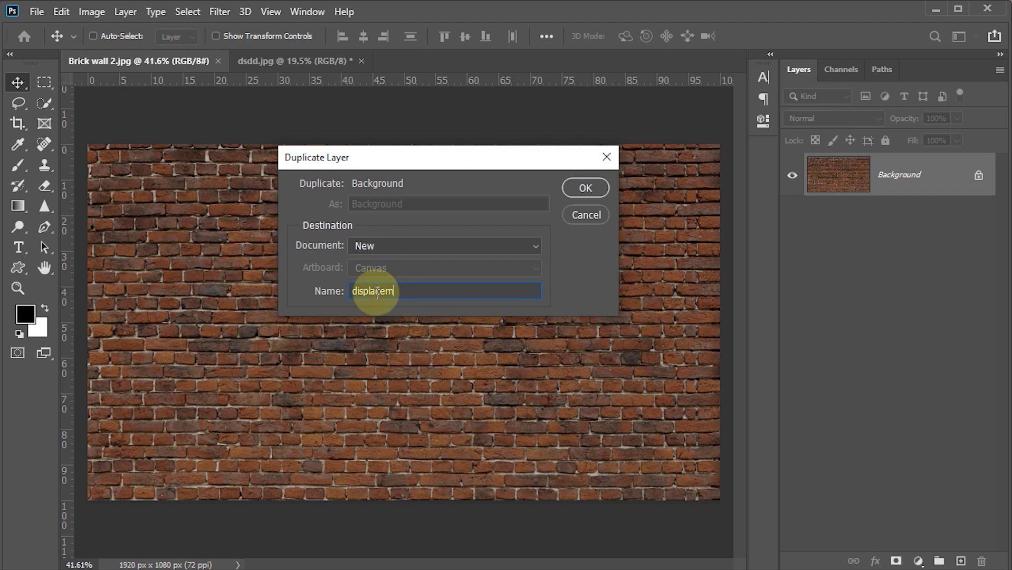
text(ent)
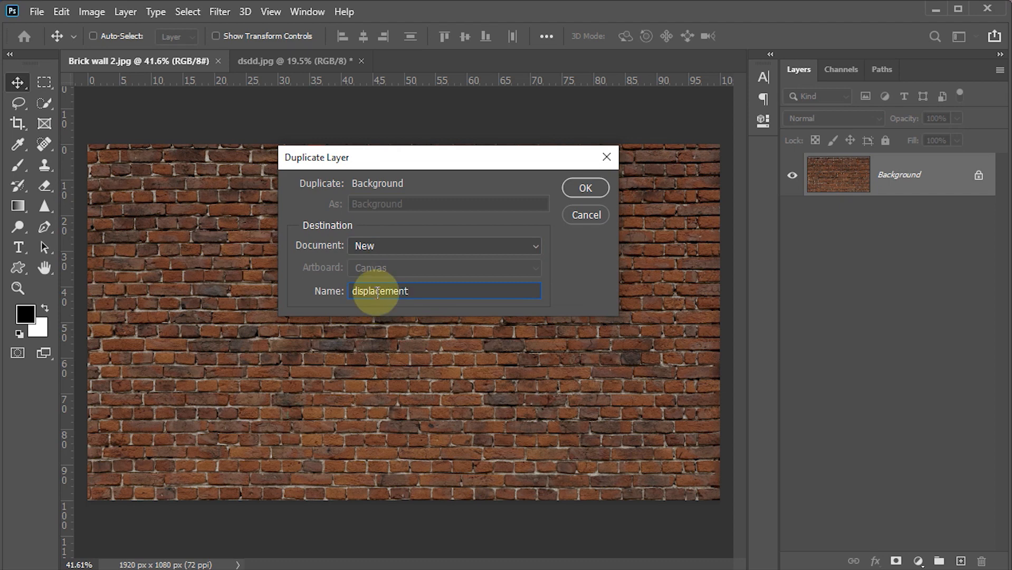
click(589, 185)
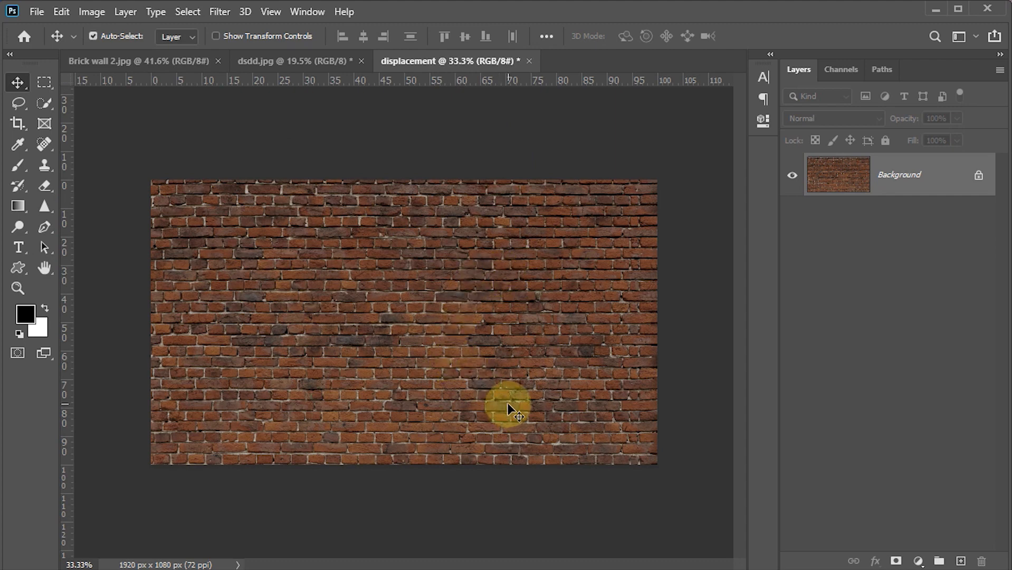
Desaturate the brick wall image in the displacement document
click(85, 11)
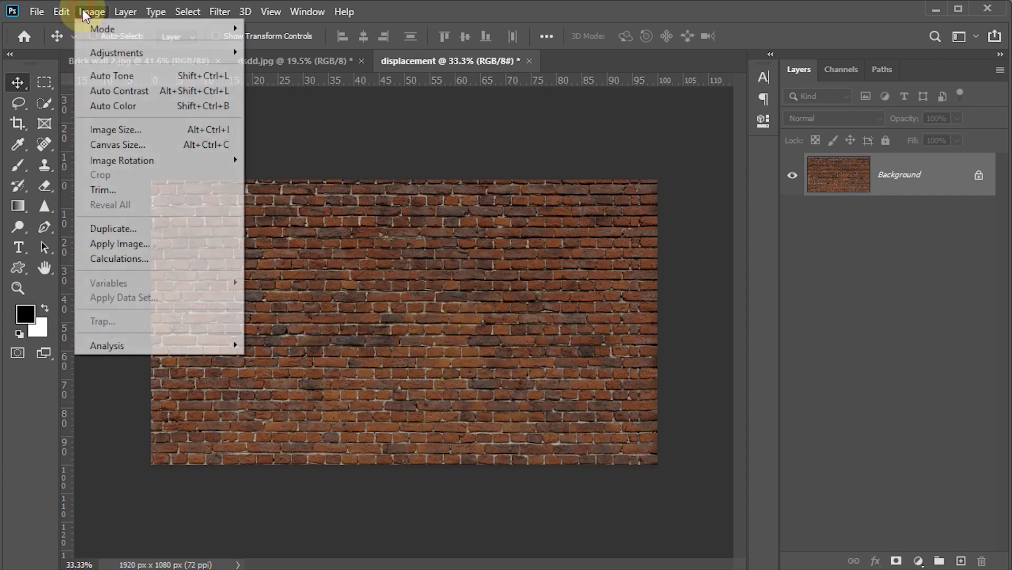
mouse_move(130, 58)
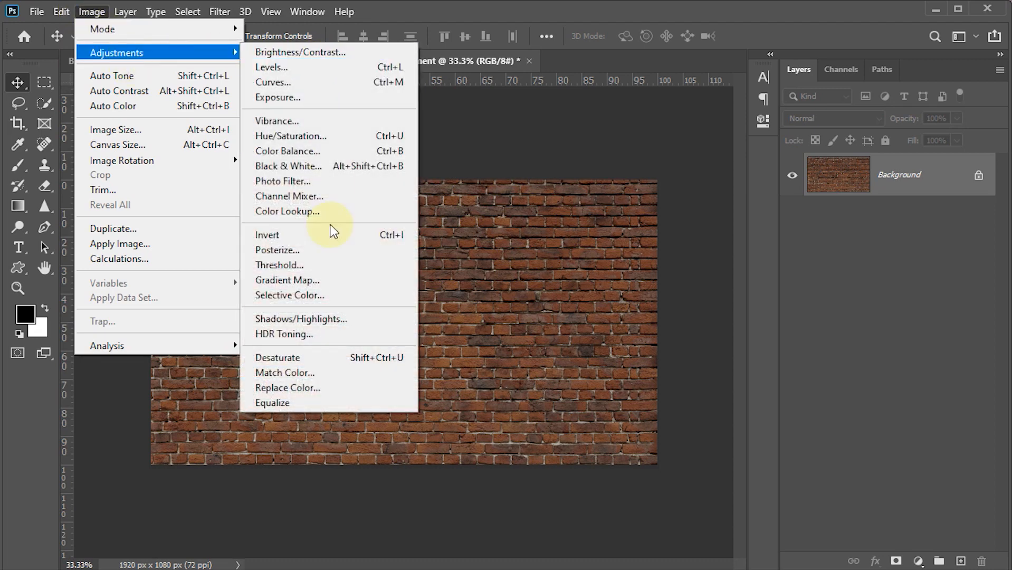
click(298, 358)
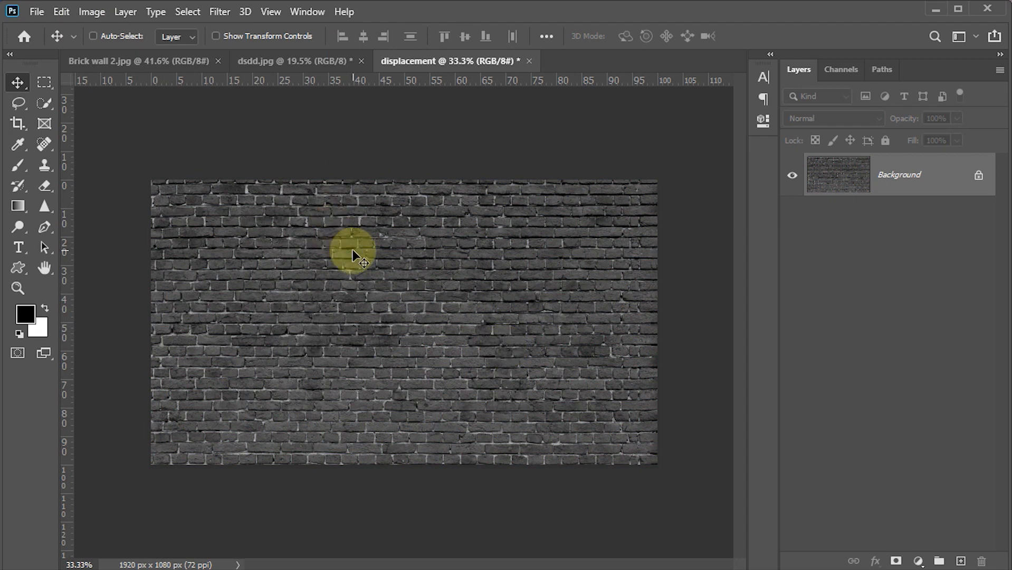
Apply a Gaussian Blur with a radius of 3.0 pixels to the desaturated brick wall
click(220, 12)
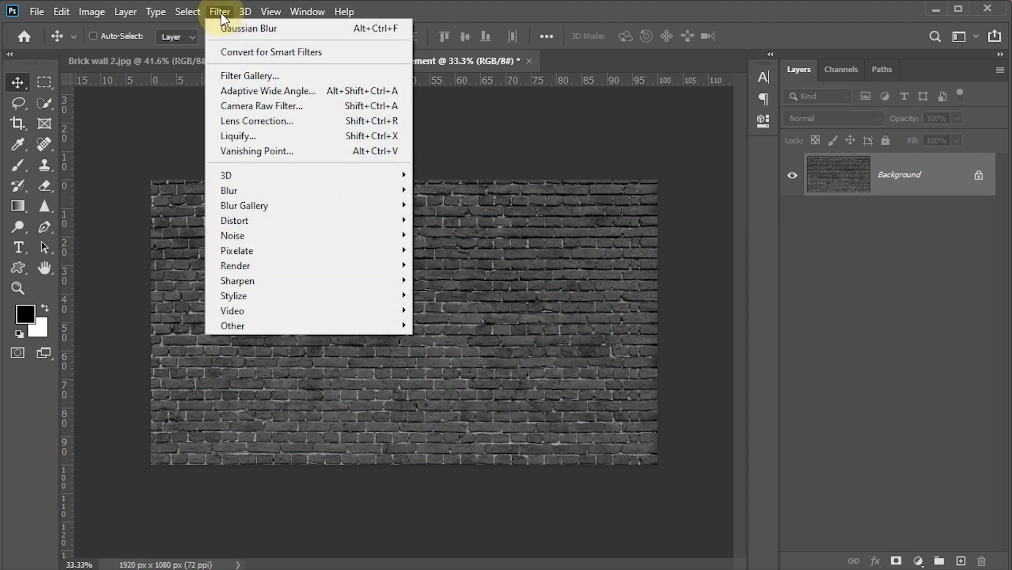
mouse_move(250, 189)
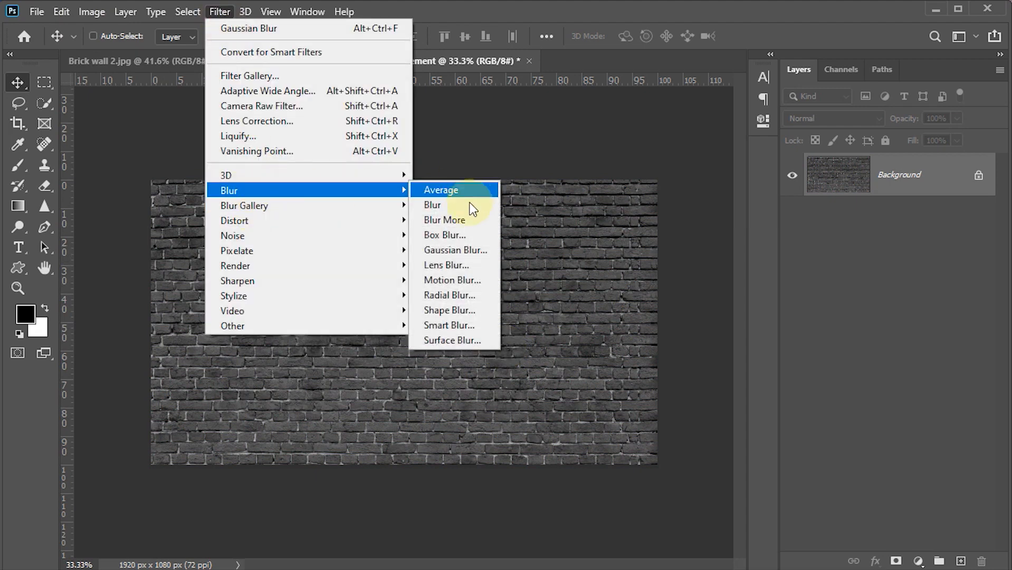
click(450, 247)
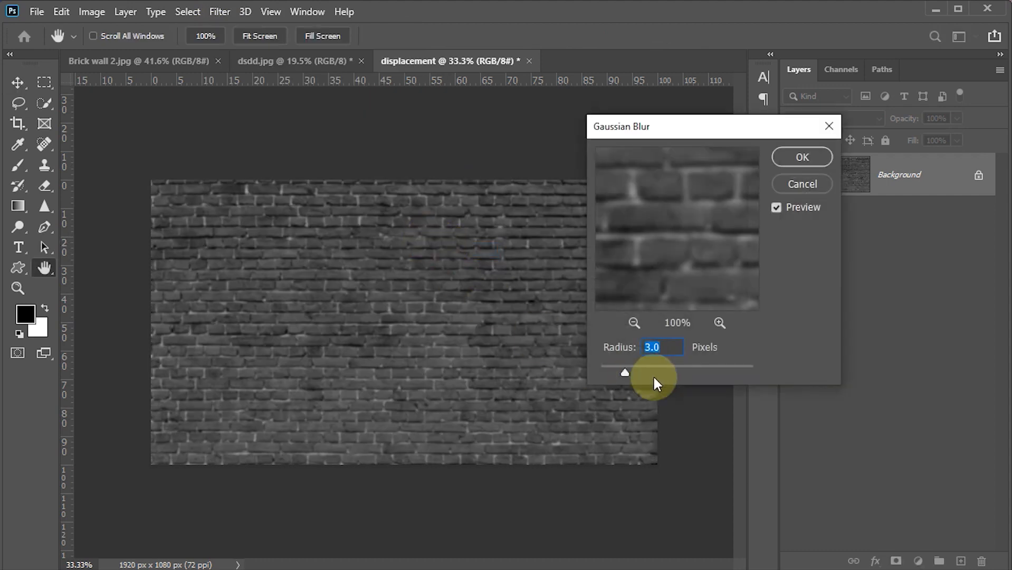
click(791, 157)
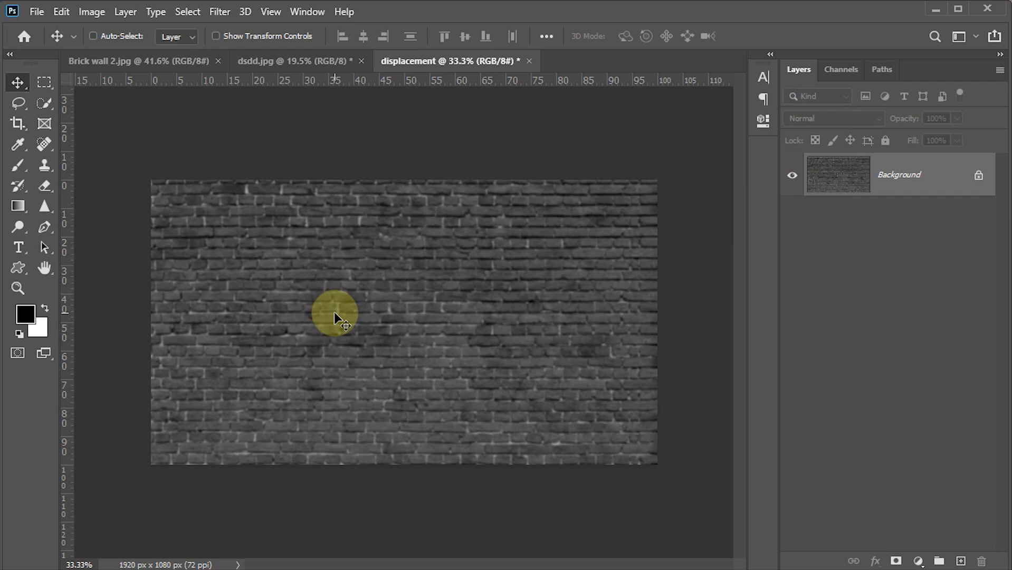
Save the blurred wall to the Desktop as displacement.psd in Photoshop format and close that document
click(34, 12)
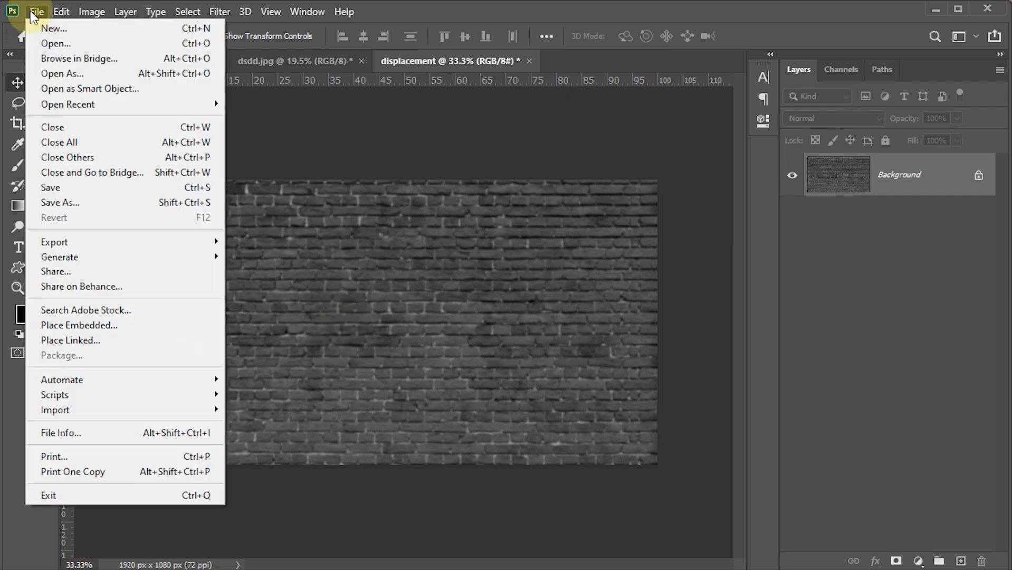
click(65, 202)
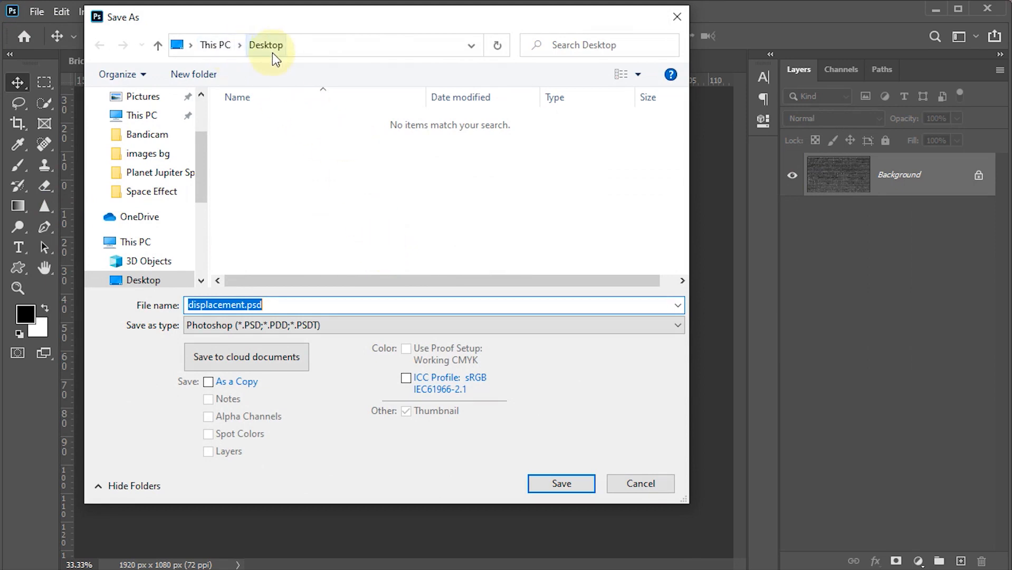
click(268, 305)
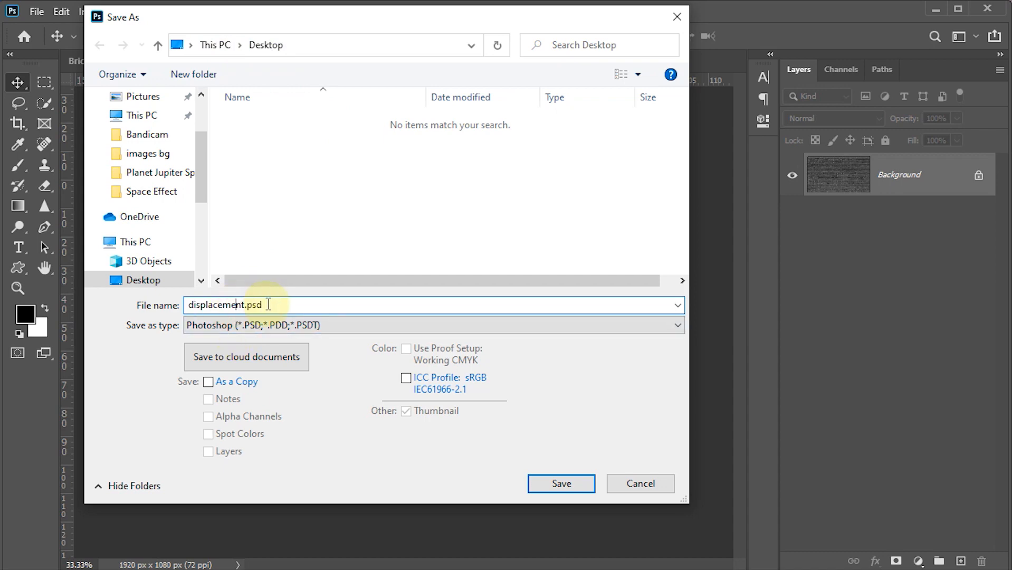
click(574, 480)
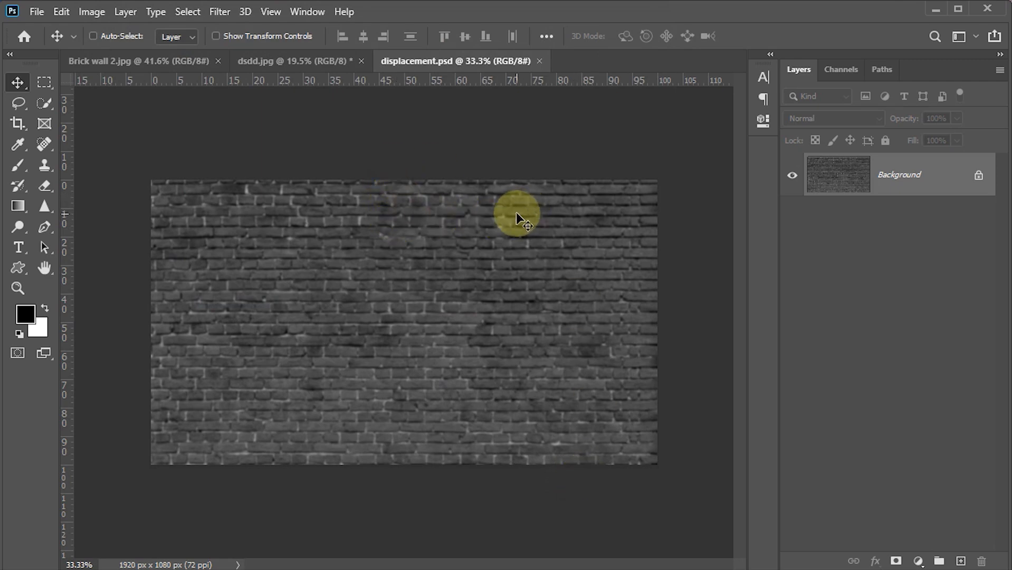
click(541, 62)
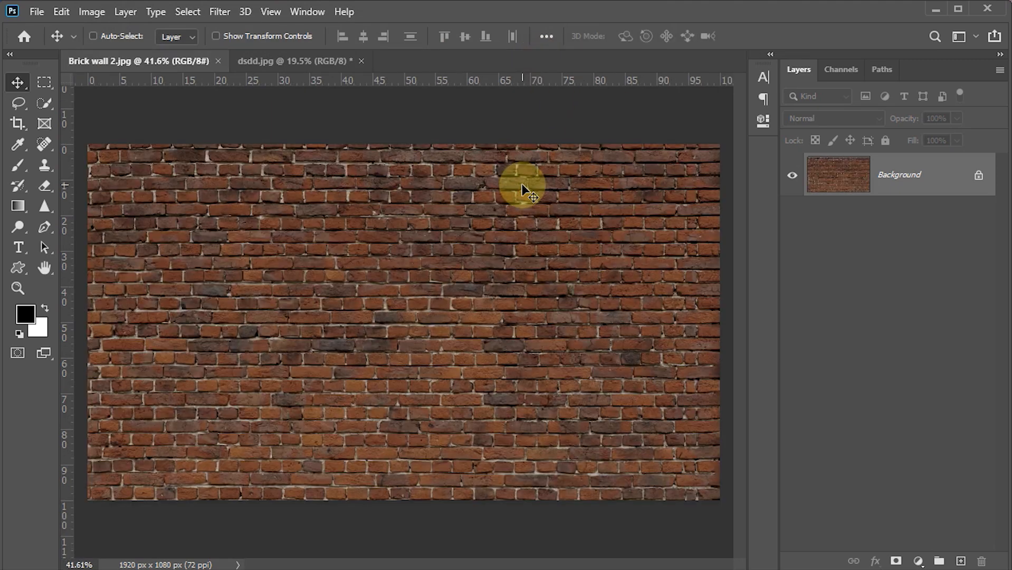
Select the jumping man in dsdd.jpg with the automatic Subject selection
click(290, 63)
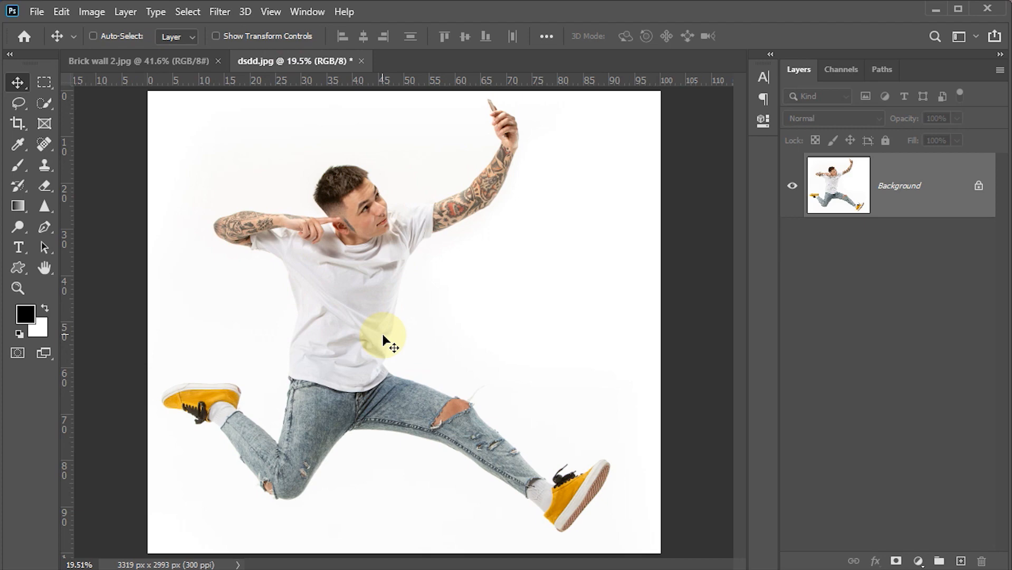
click(189, 11)
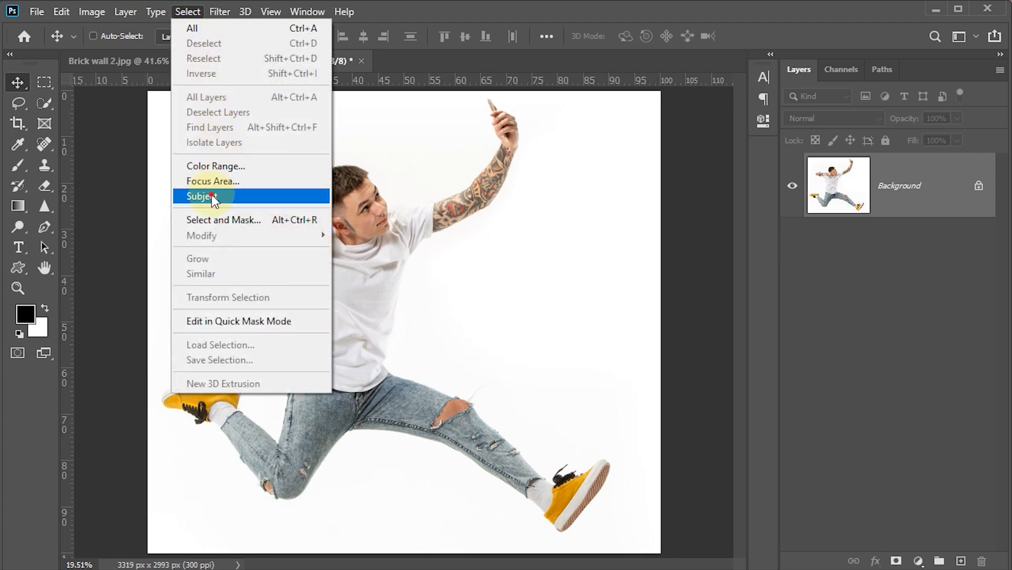
click(195, 196)
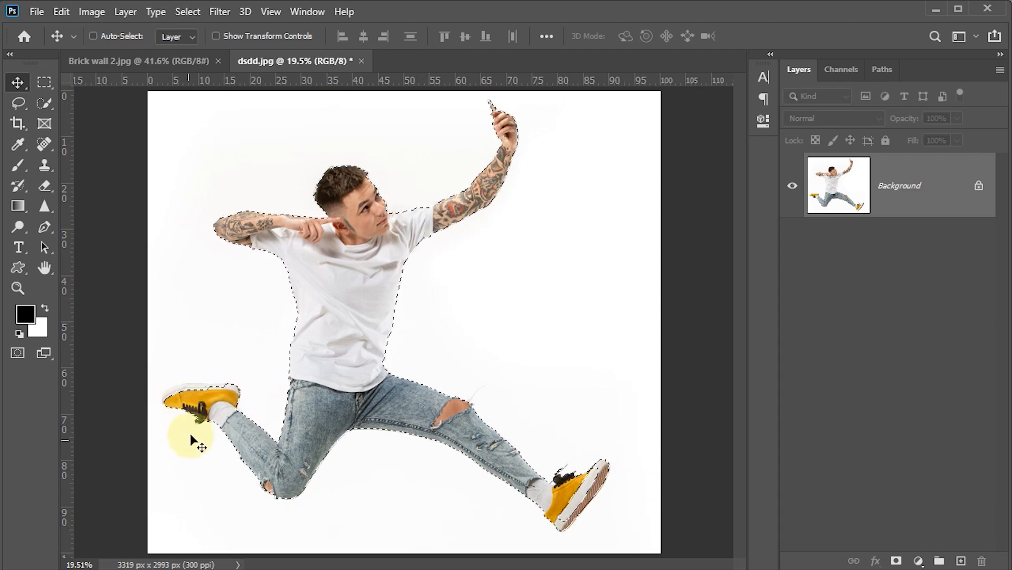
Add the missed parts of both yellow shoes to the selection with the Quick Selection tool
right_click(42, 103)
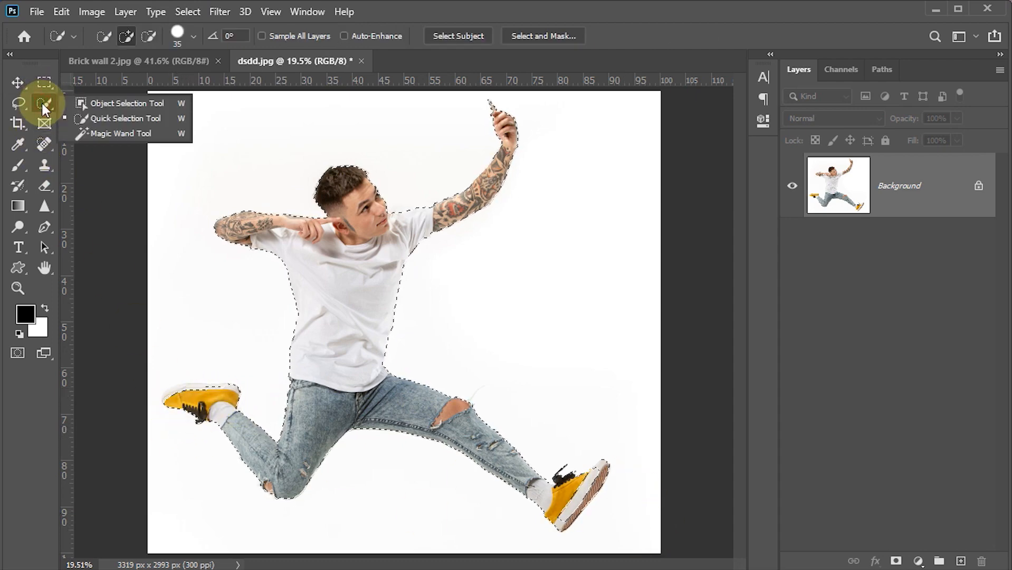
click(87, 118)
scroll(216, 412, up, 3)
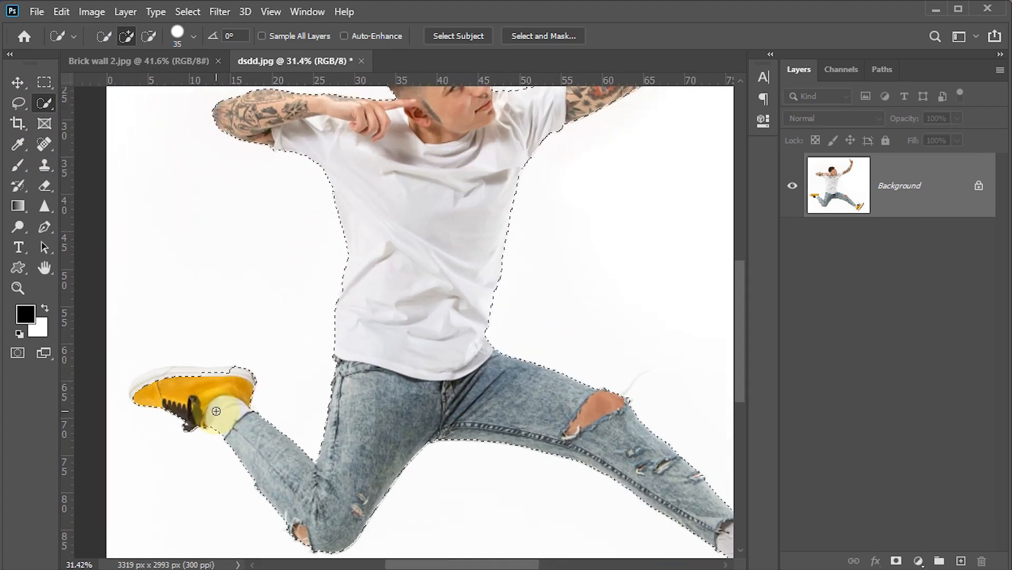
mouse_move(178, 374)
mouse_down()
mouse_move(124, 380)
mouse_move(128, 395)
mouse_up()
drag(520, 472, 350, 358)
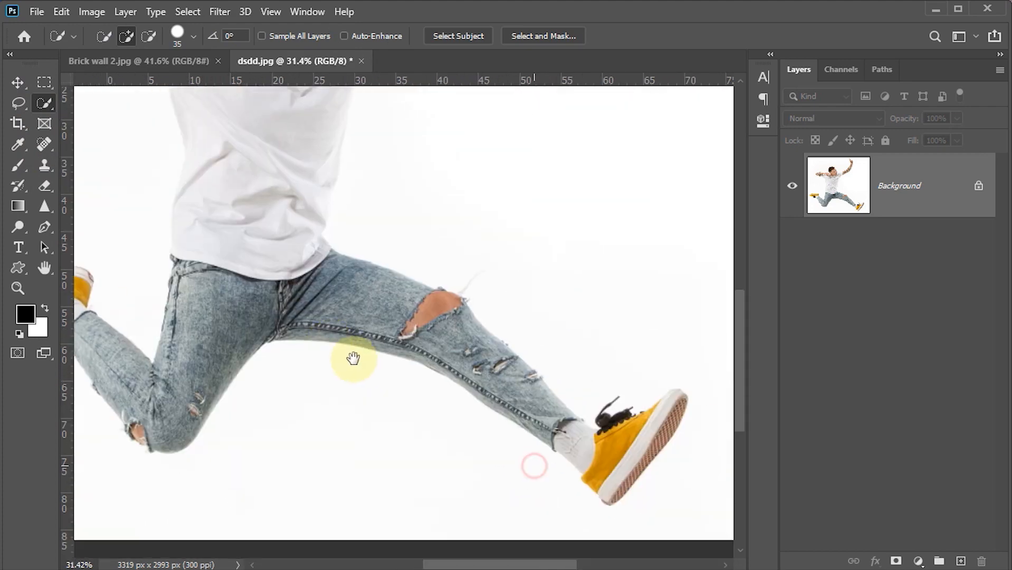
mouse_move(599, 425)
mouse_down()
mouse_move(628, 411)
mouse_move(612, 432)
mouse_up()
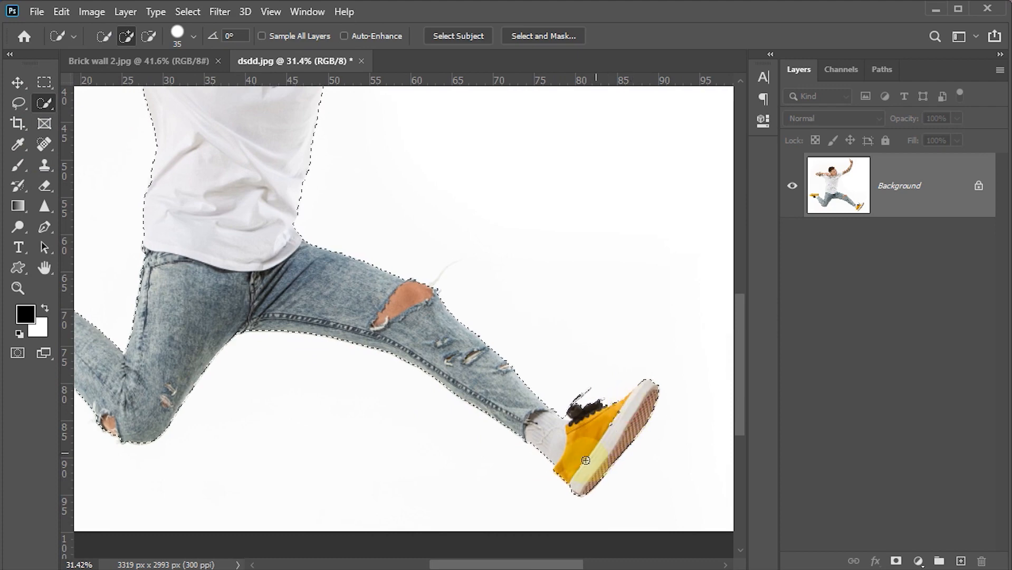
scroll(482, 422, down, 1)
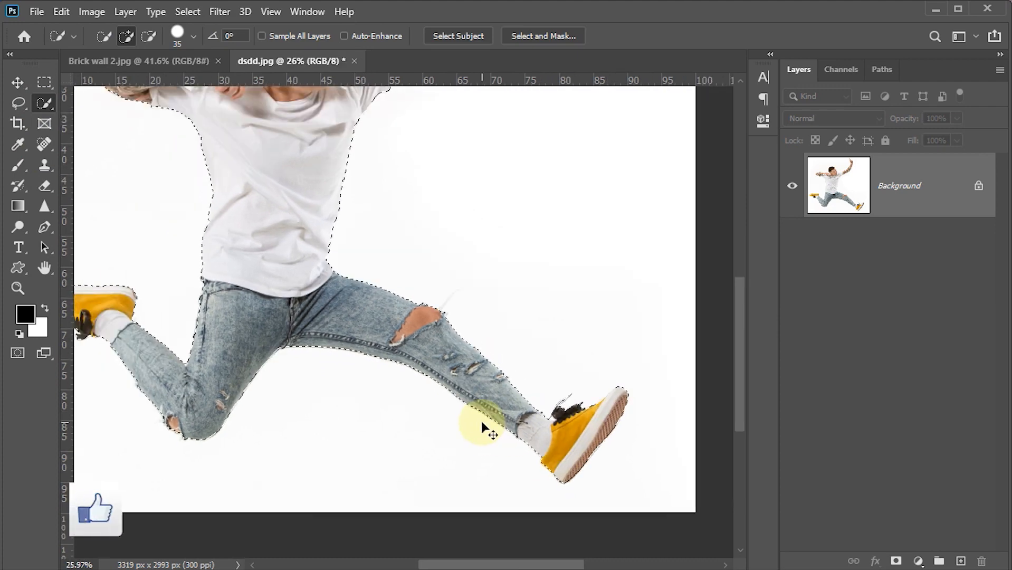
key(ctrl+0)
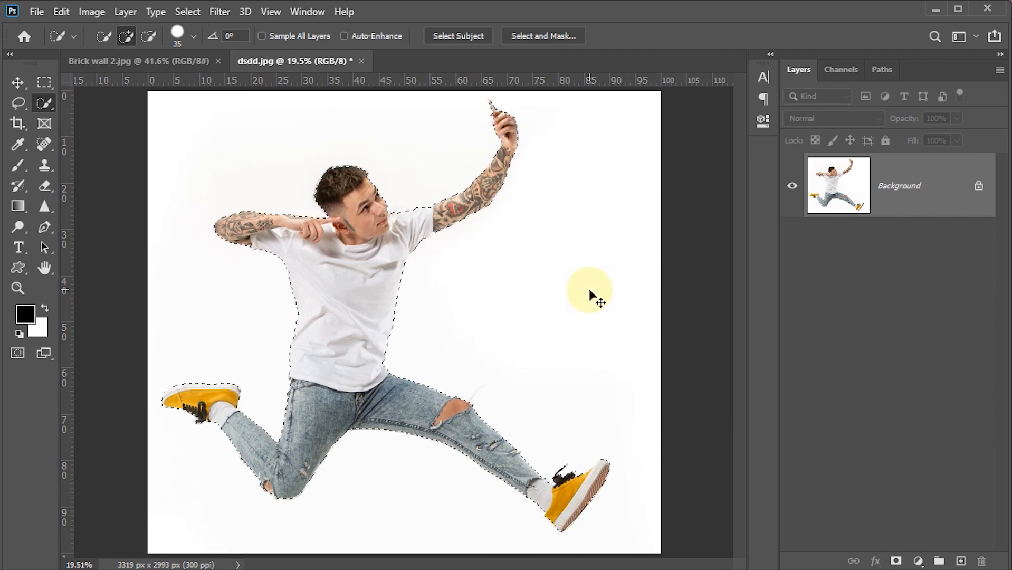
Copy the selected man to a new layer and move that layer into the Brick wall 2.jpg document
key(ctrl+j)
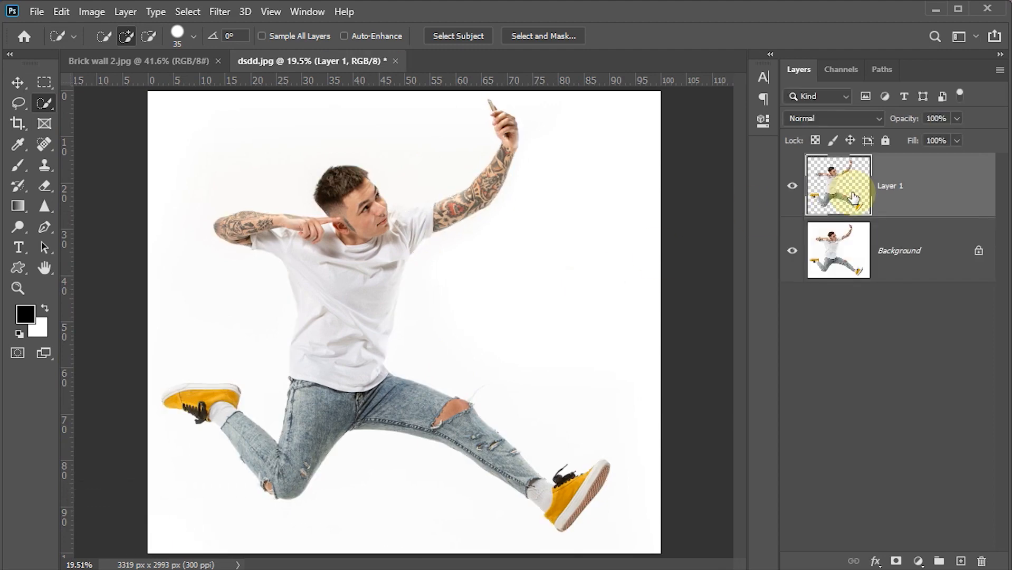
click(18, 82)
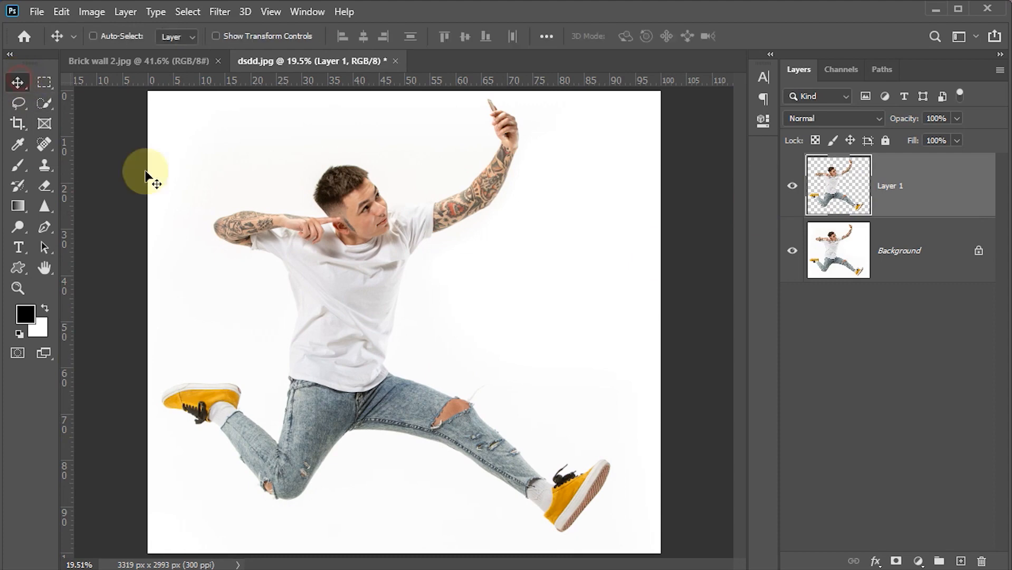
drag(383, 350, 382, 382)
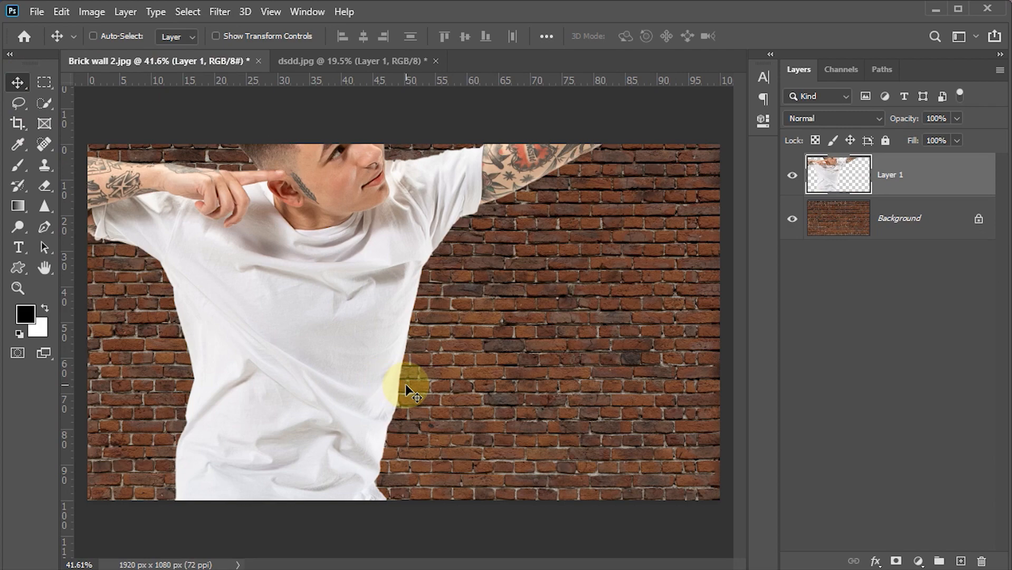
Scale the man on Layer 1 proportionally to about 35% and place him right of the wall's centre, fully inside the canvas
key(ctrl+t)
drag(438, 368, 525, 436)
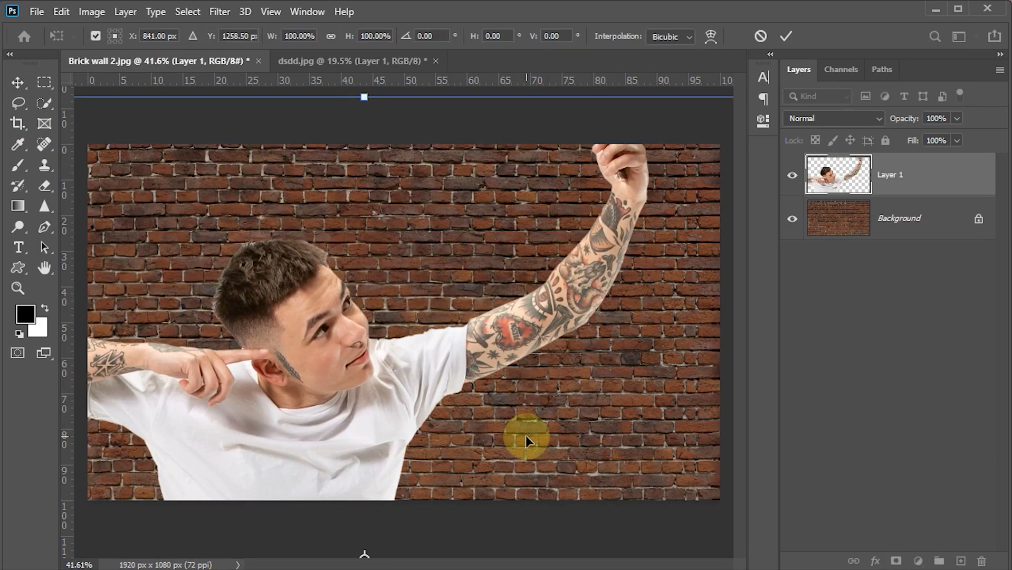
key(ctrl+0)
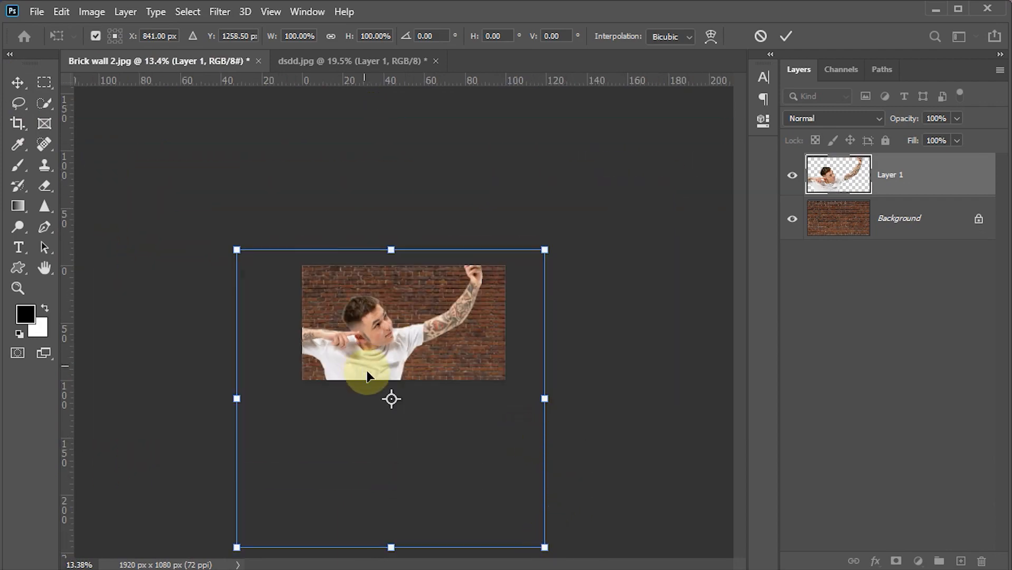
drag(545, 547, 361, 370)
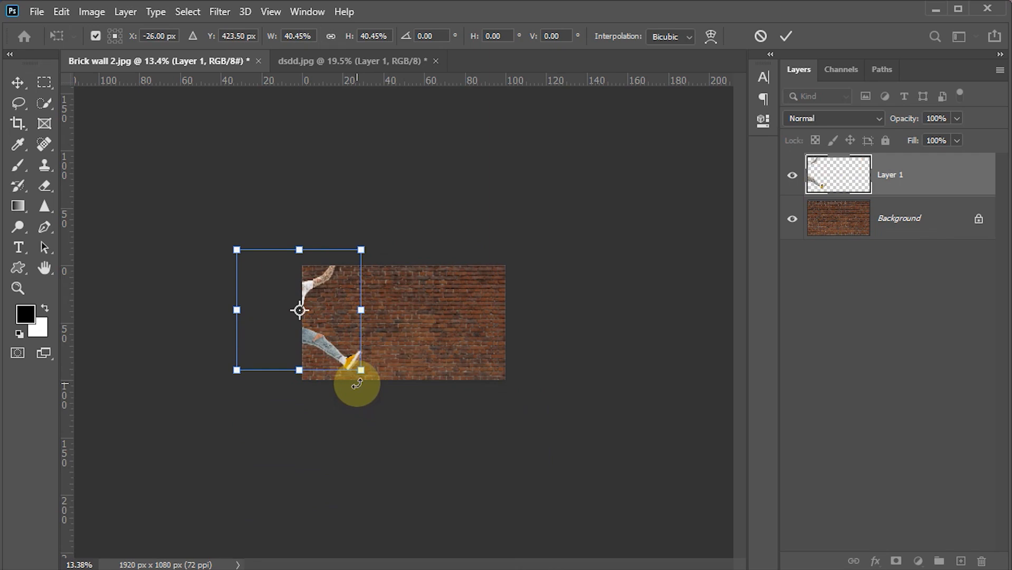
drag(323, 309, 410, 320)
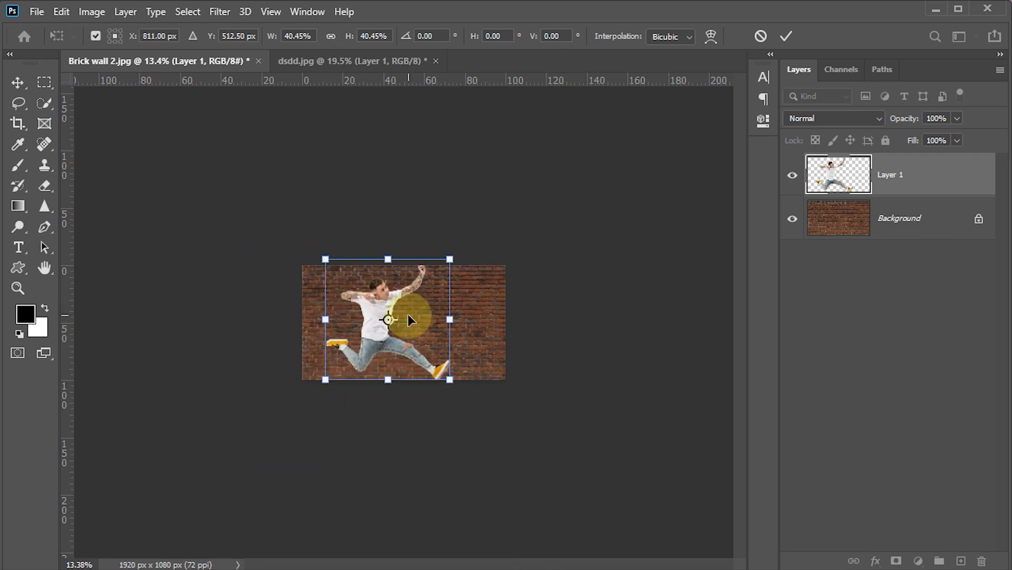
key(ctrl+0)
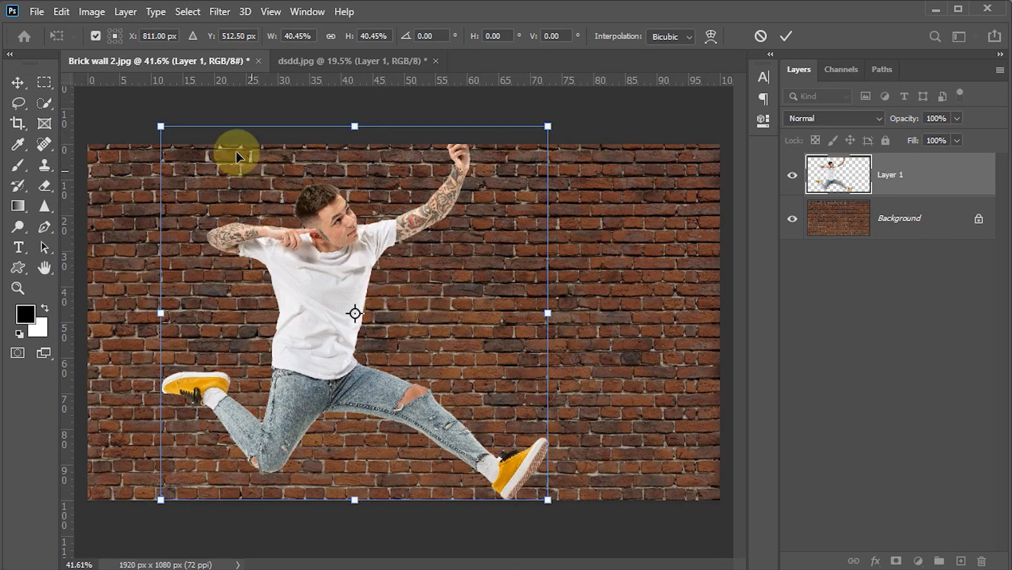
drag(169, 120, 198, 161)
drag(350, 281, 356, 276)
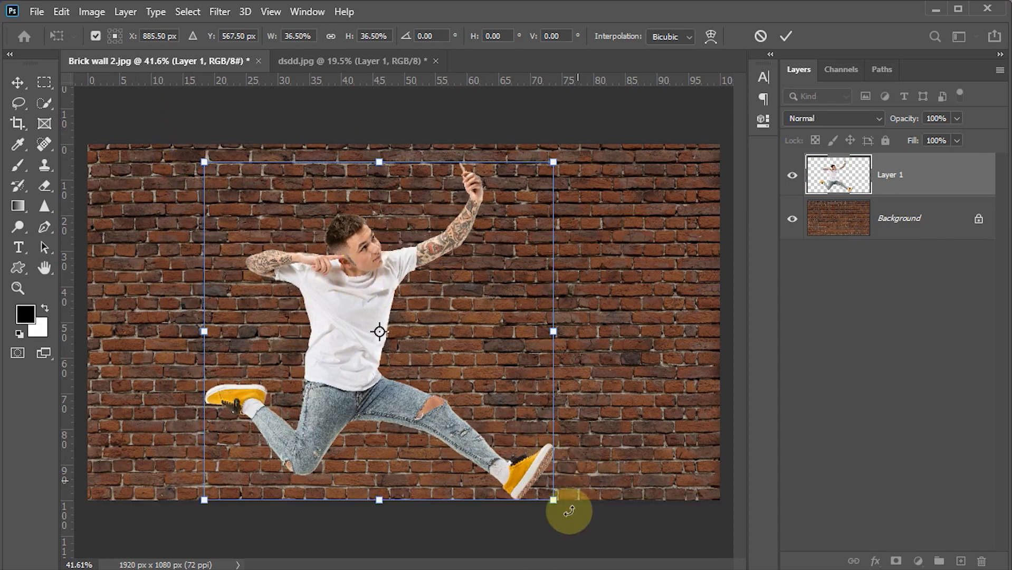
drag(553, 504, 542, 475)
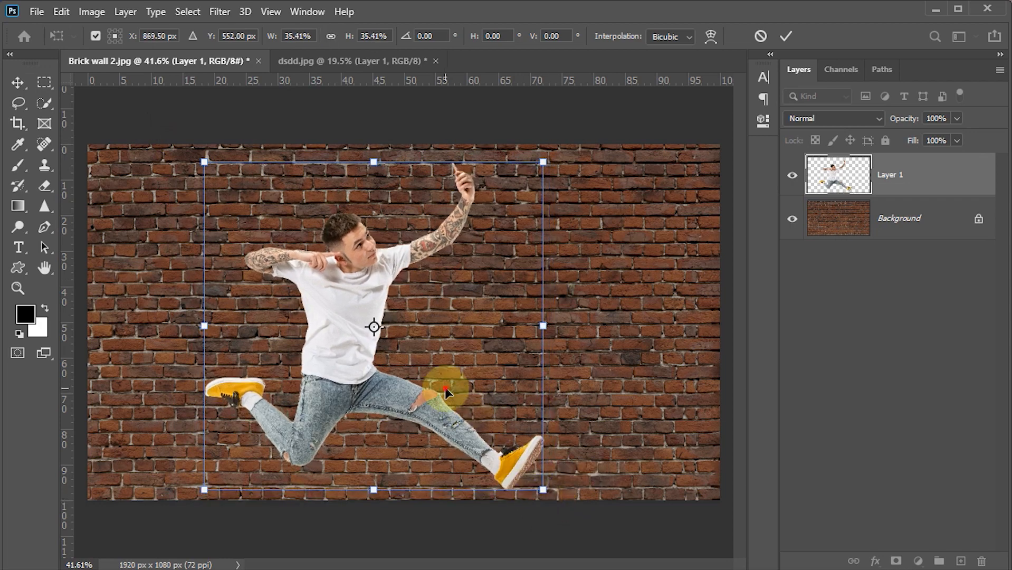
drag(446, 387, 576, 397)
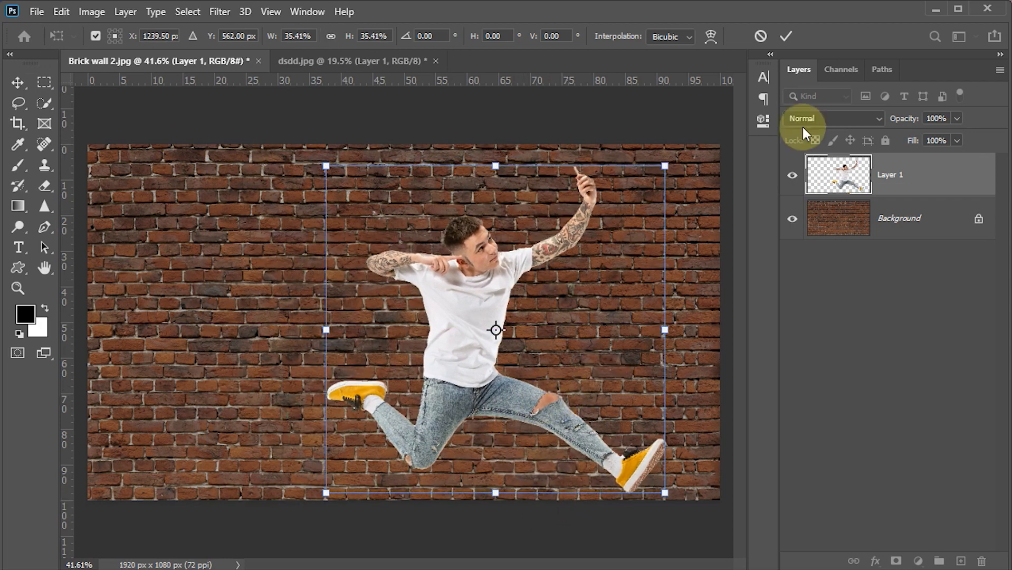
click(784, 38)
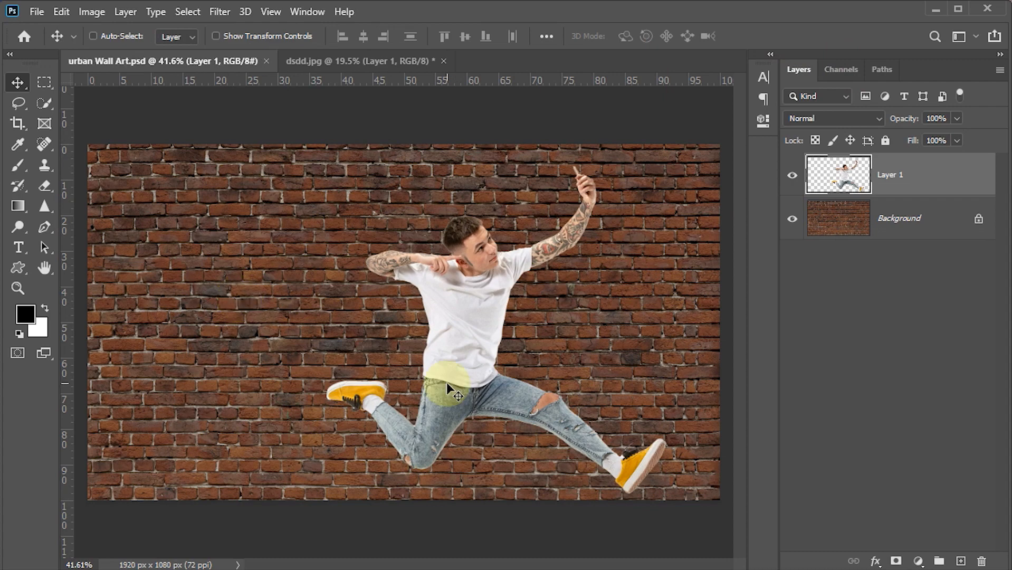
Convert the man's layer to a Smart Object and nudge it slightly upward on the wall
right_click(947, 176)
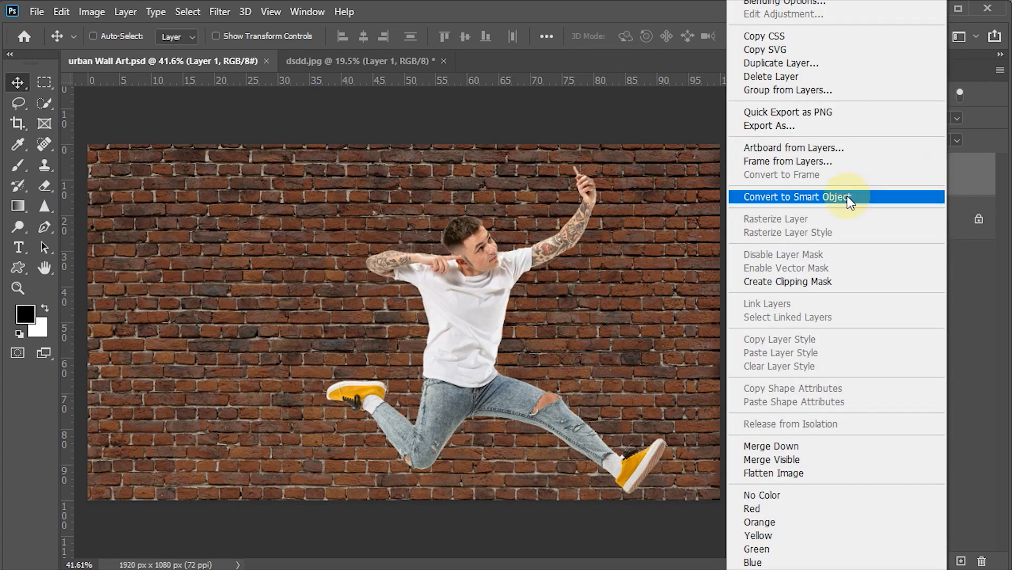
click(847, 196)
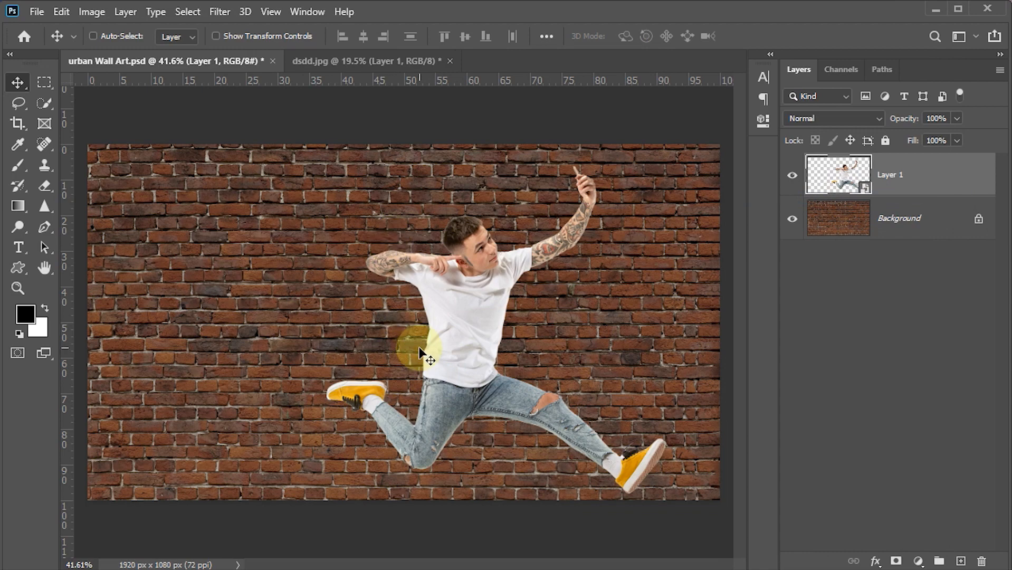
key(shift+Up)
key(shift+Up)
key(shift+Up)
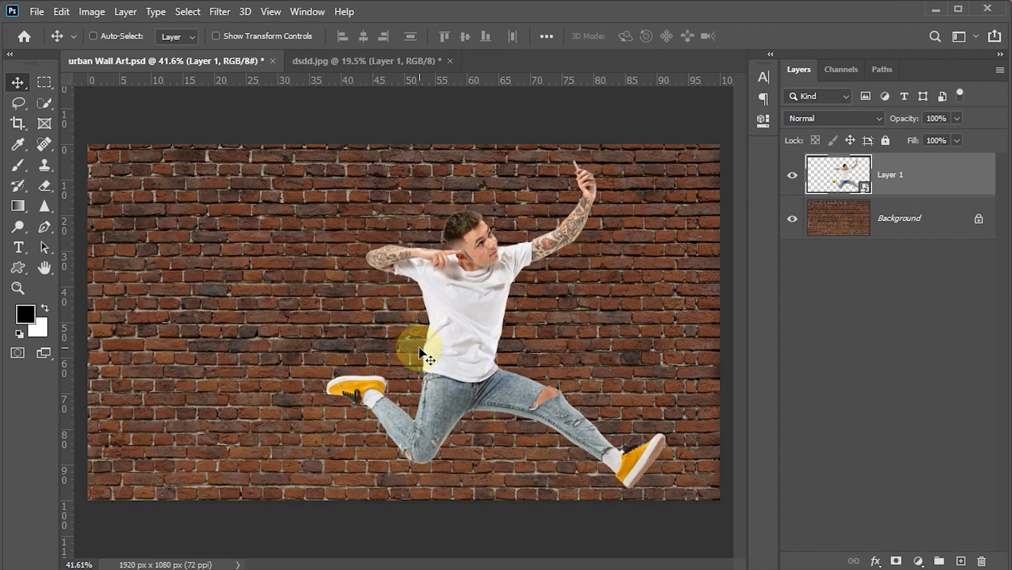
Apply the Paint Daubs filter from the Filter Gallery to the man with brush size 3, sharpness 10 and the Simple brush type
click(220, 13)
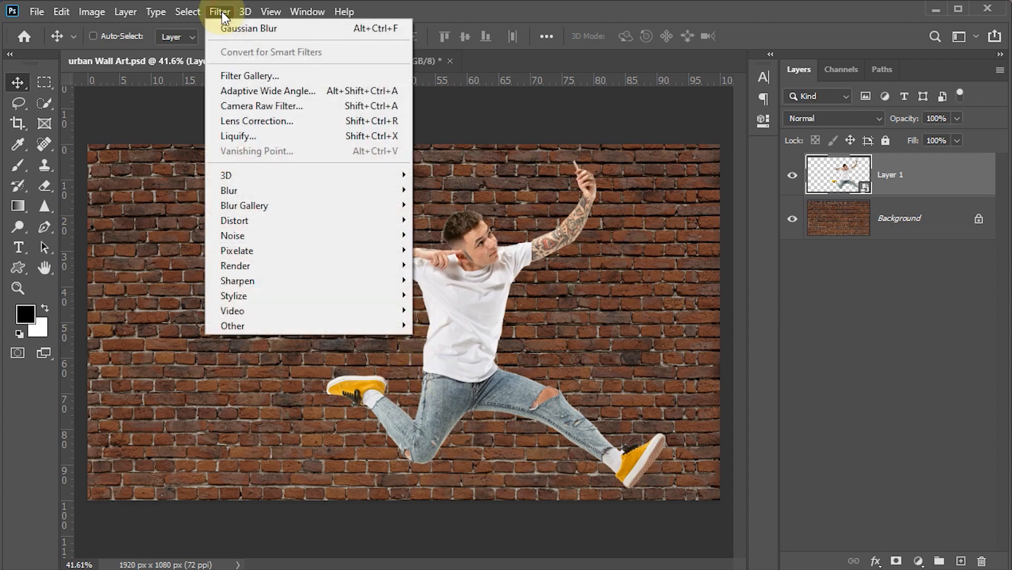
click(235, 69)
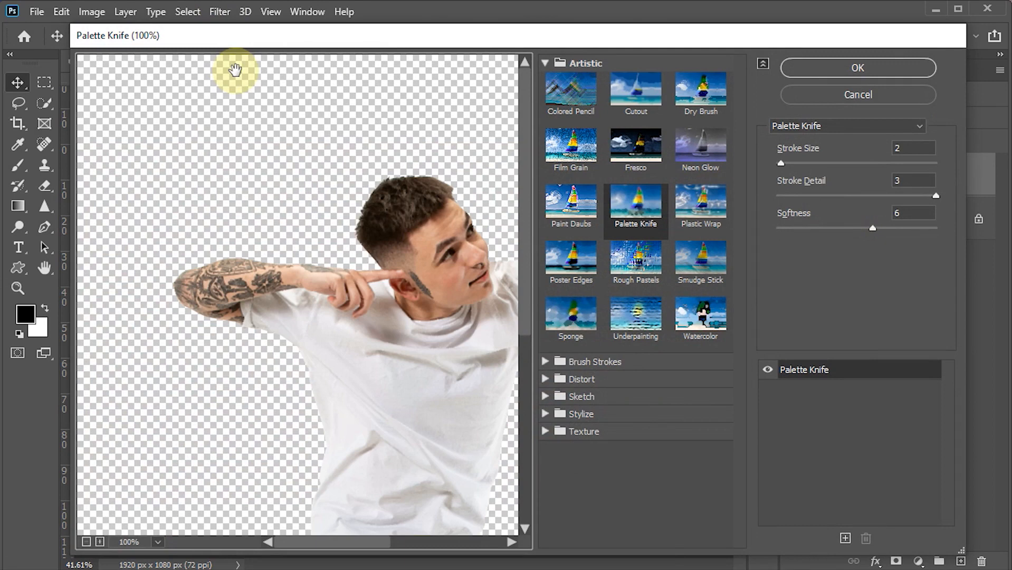
click(545, 64)
click(545, 64)
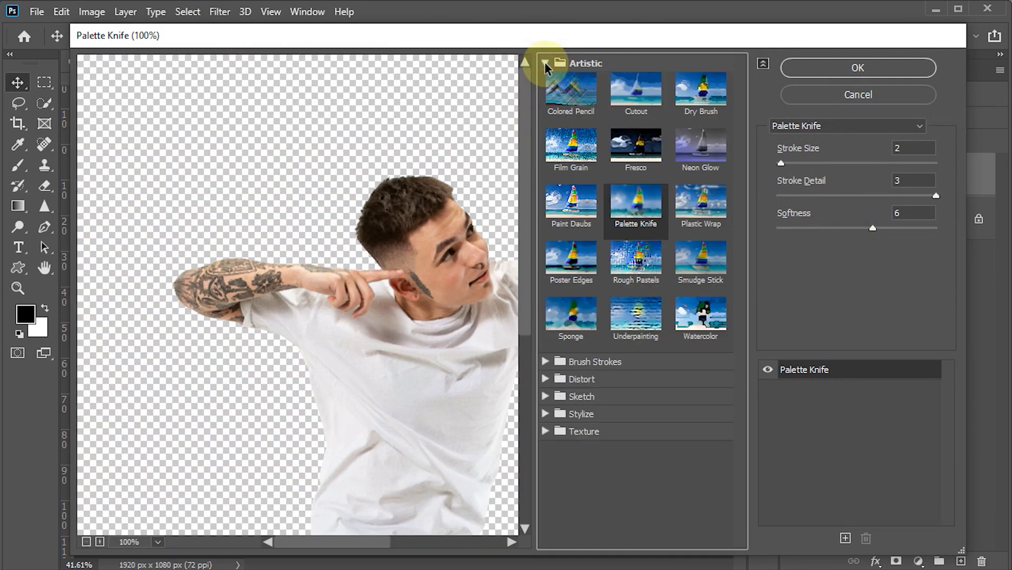
click(572, 208)
drag(447, 335, 334, 268)
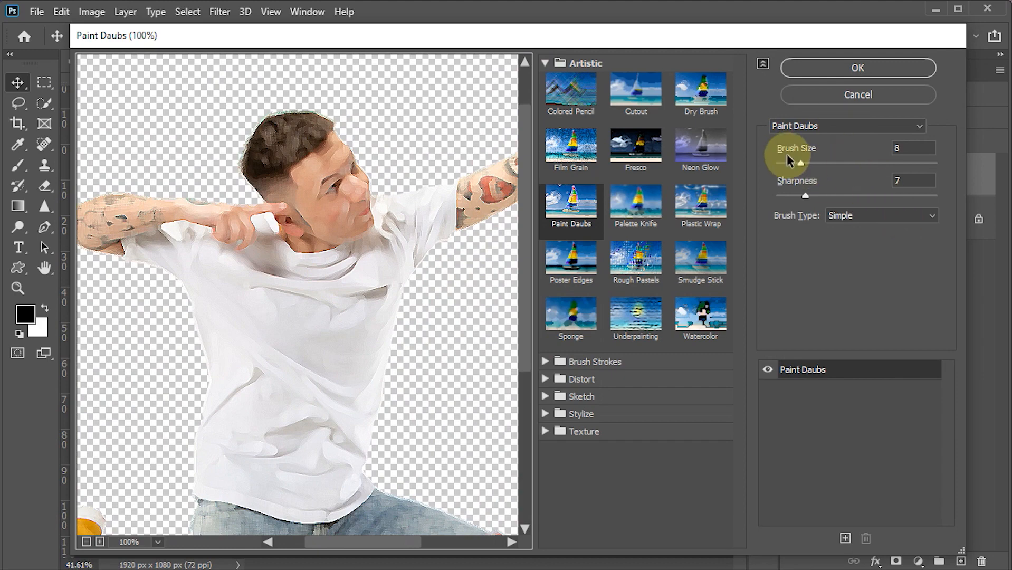
drag(920, 147, 868, 156)
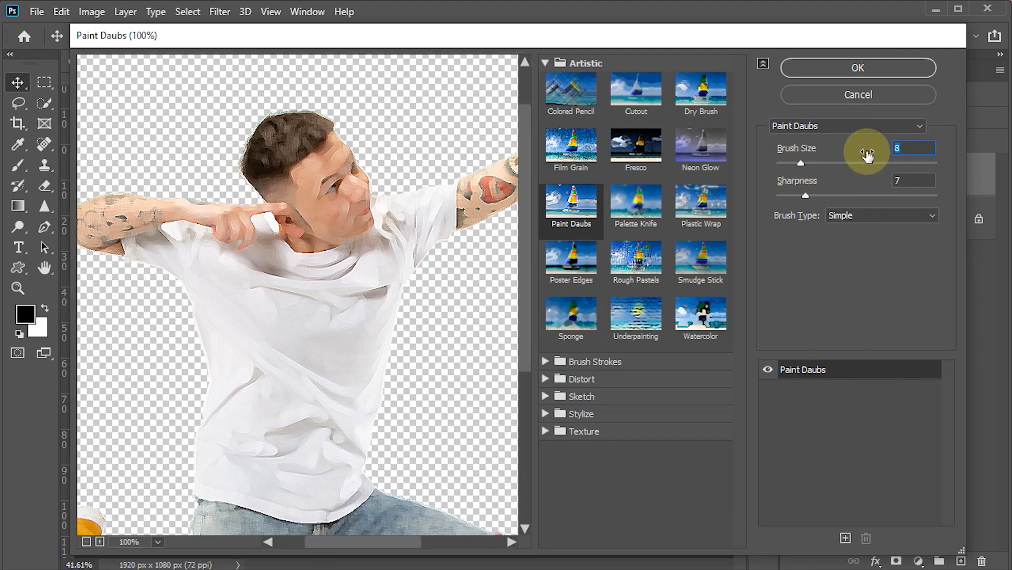
text(3)
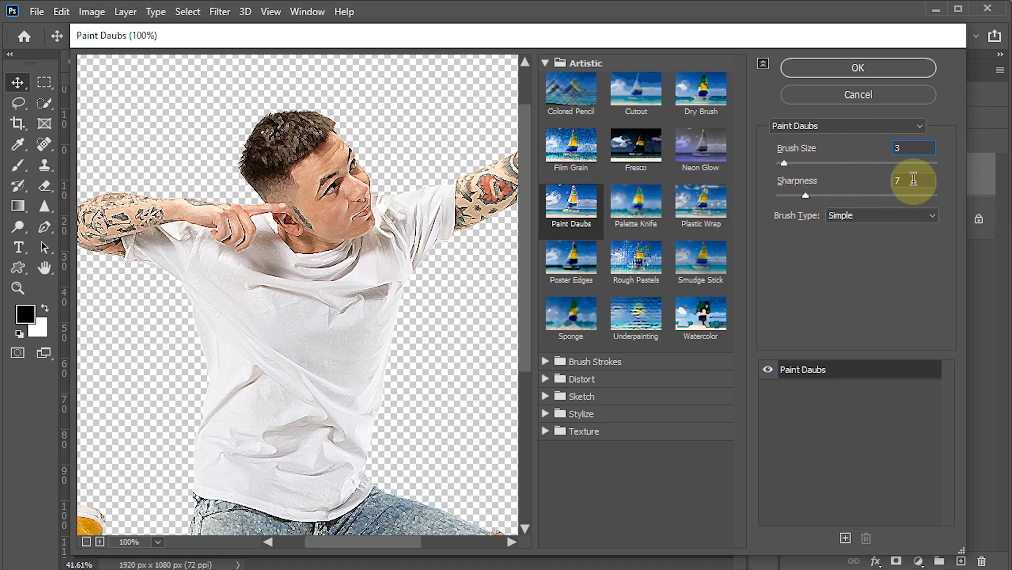
drag(920, 180, 847, 182)
text(1)
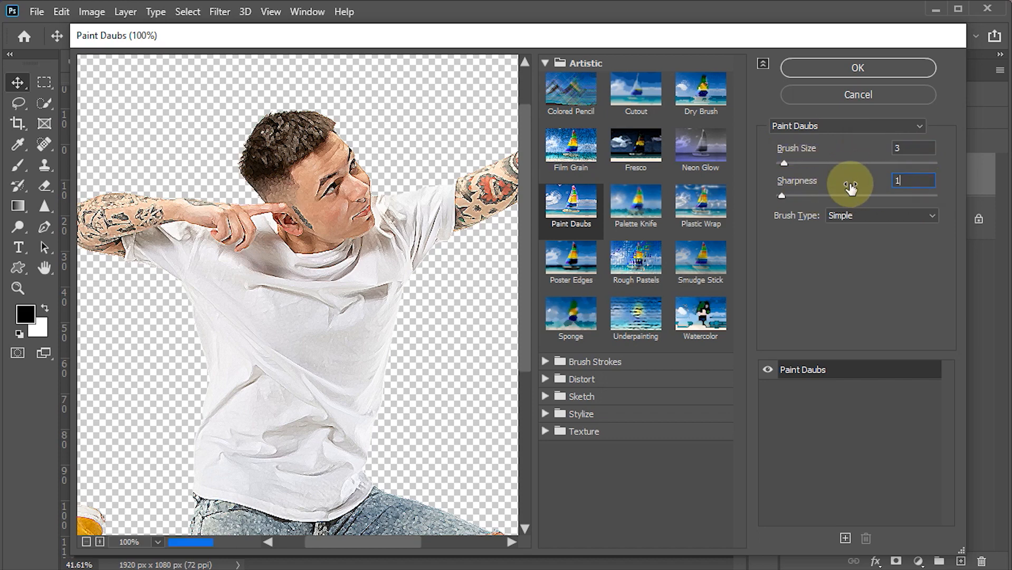
text(0)
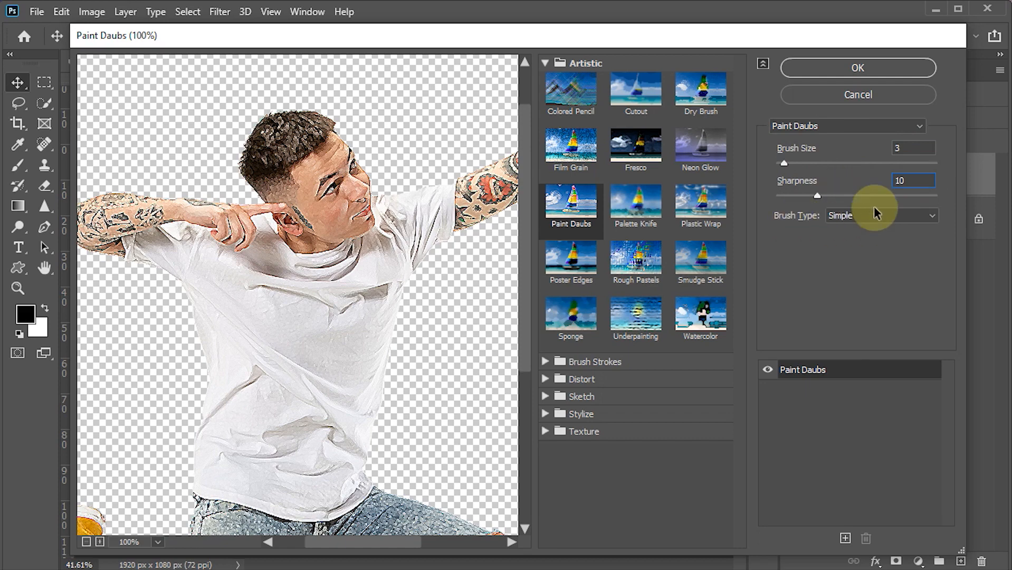
click(823, 71)
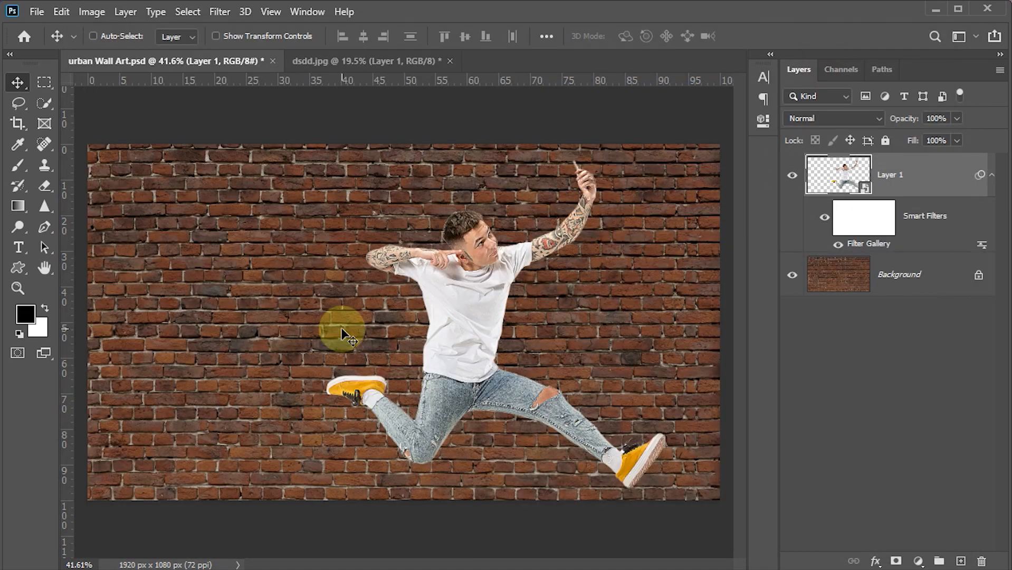
Add a second Filter Gallery effect to the man, Palette Knife with stroke size 2, stroke detail 3 and softness 8
click(218, 12)
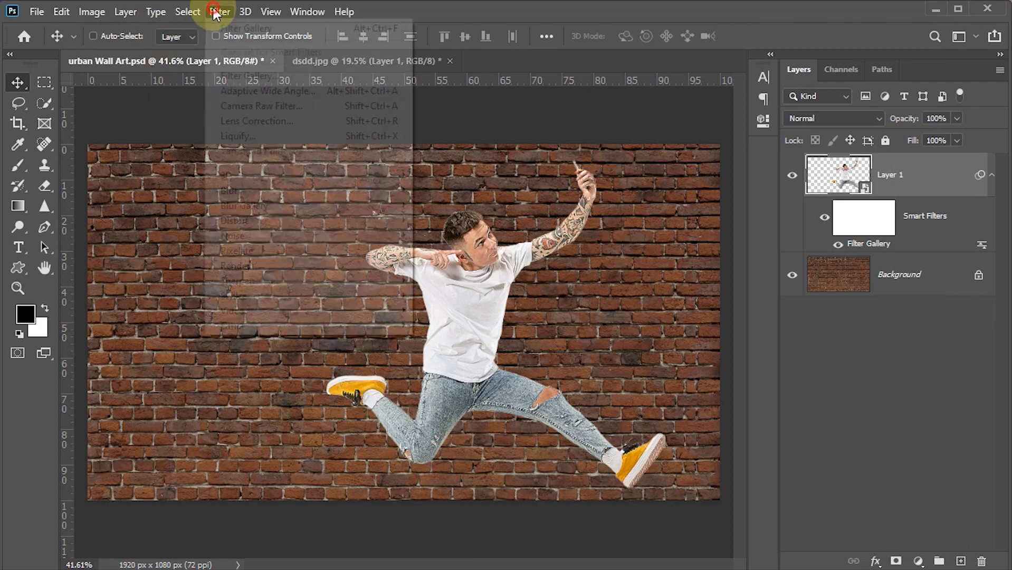
click(240, 70)
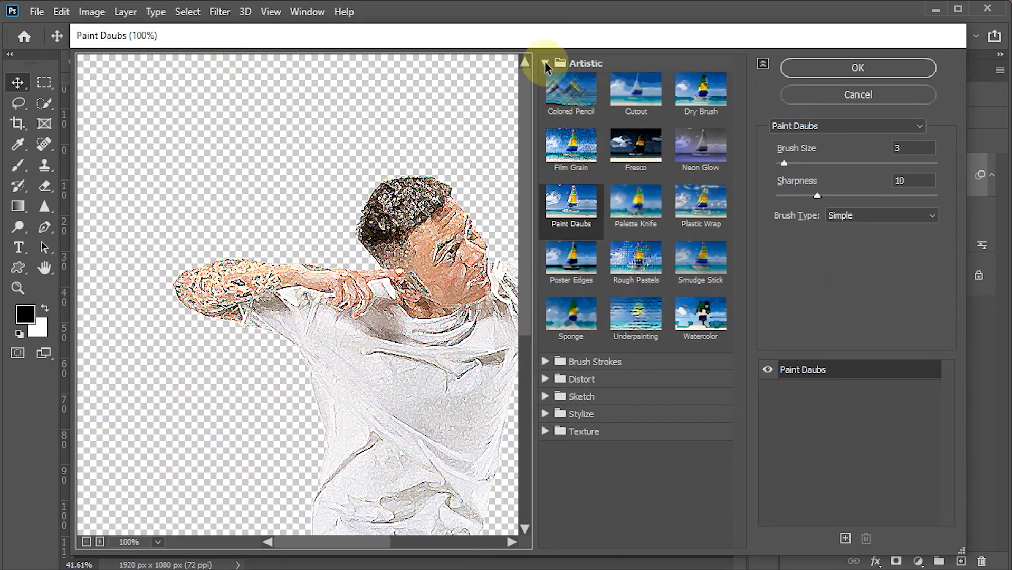
click(652, 223)
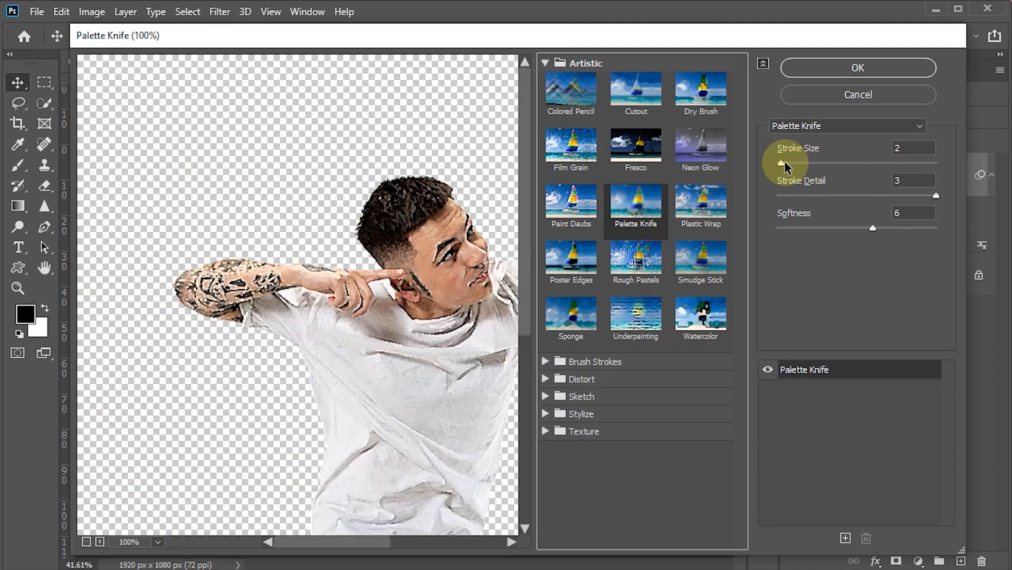
drag(783, 163, 786, 165)
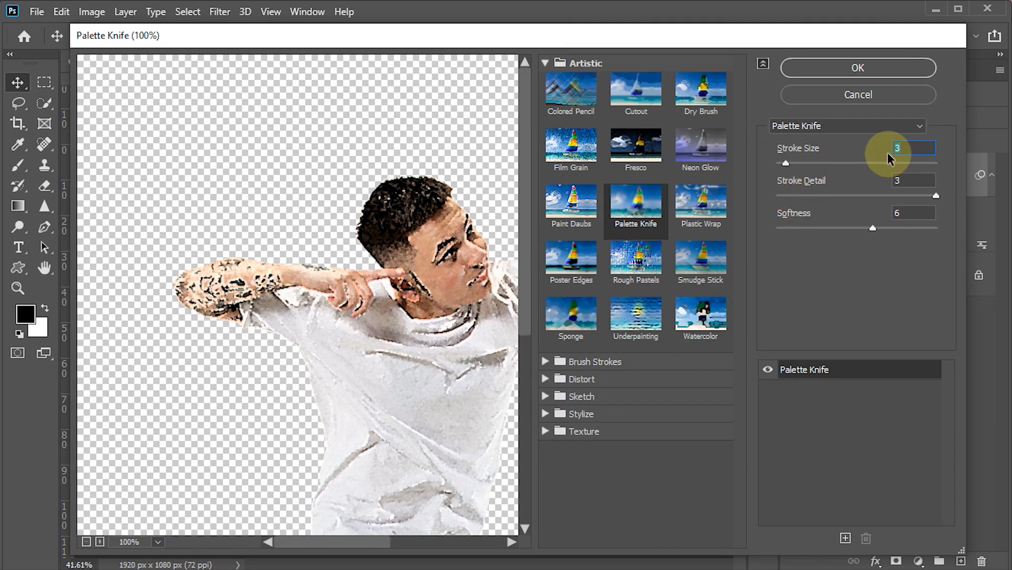
text(2)
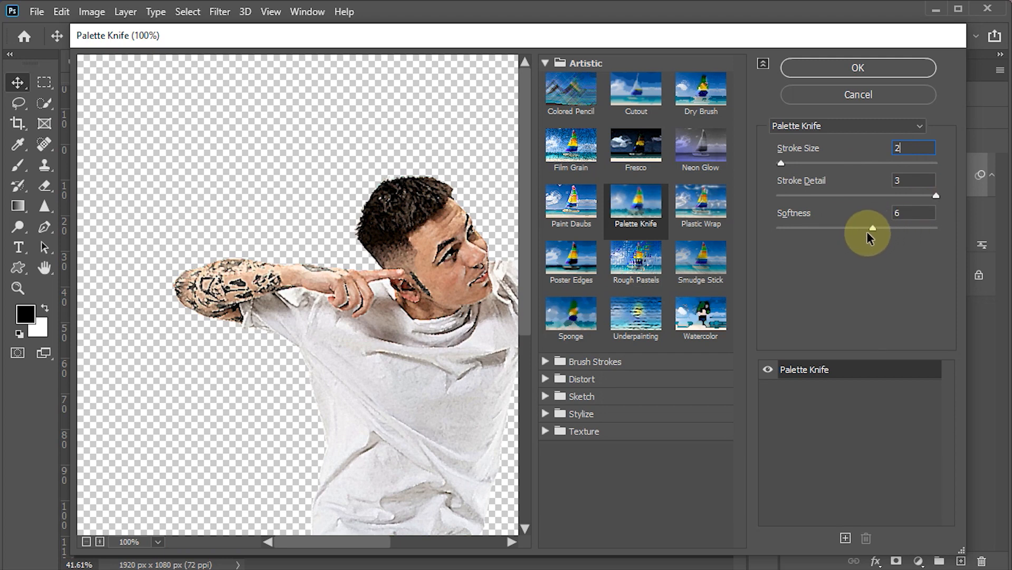
drag(869, 232, 896, 231)
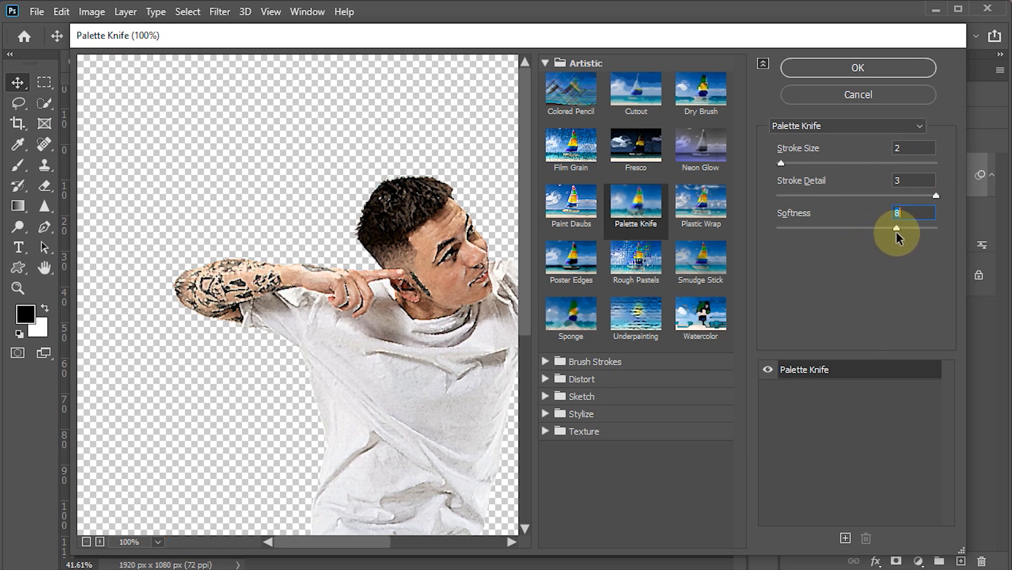
click(846, 69)
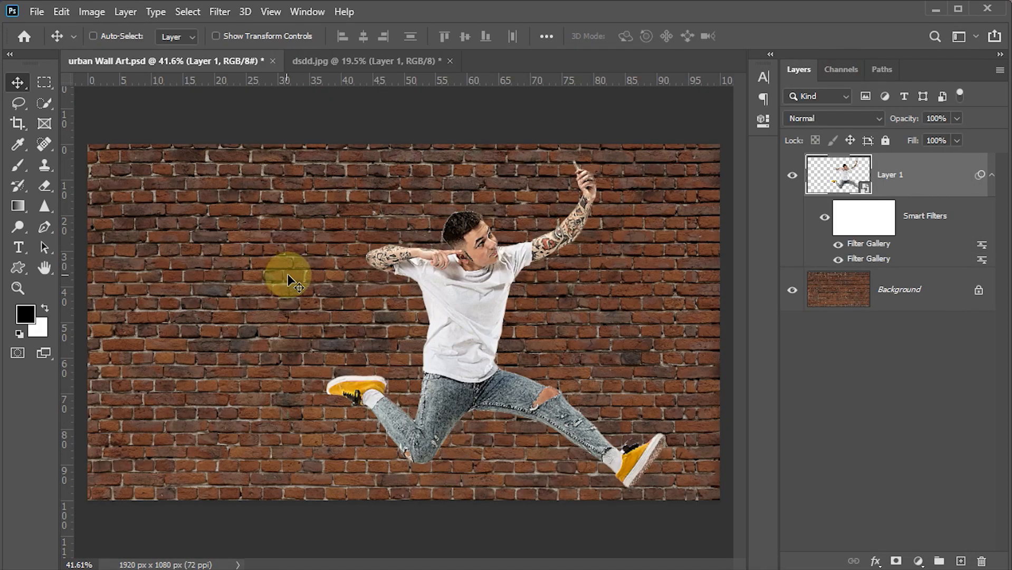
Apply the Displace filter to the man with horizontal and vertical scale 5, Stretch To Fit, using displacement.psd from the Desktop as the map
click(218, 13)
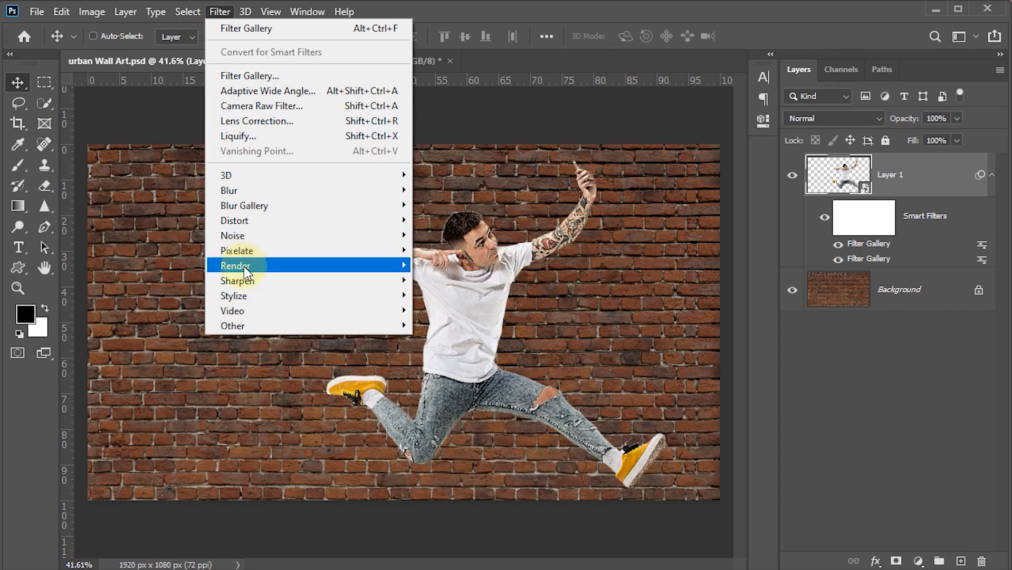
mouse_move(244, 221)
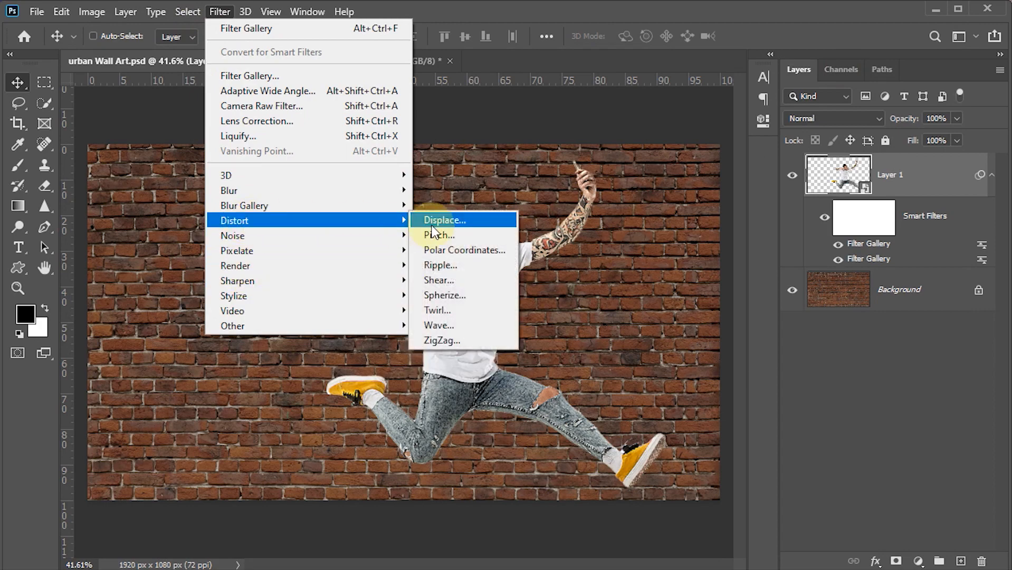
click(432, 224)
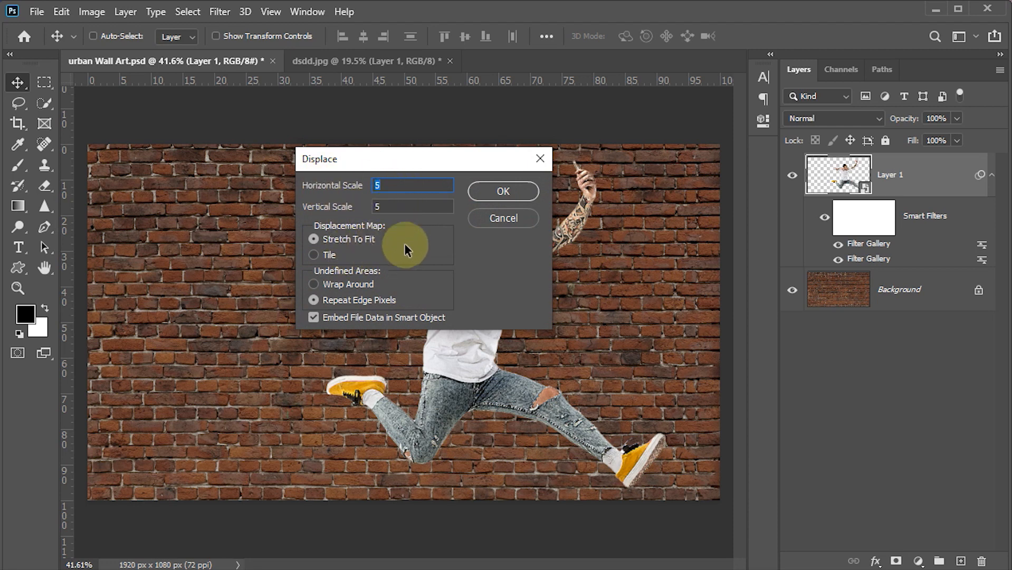
click(504, 192)
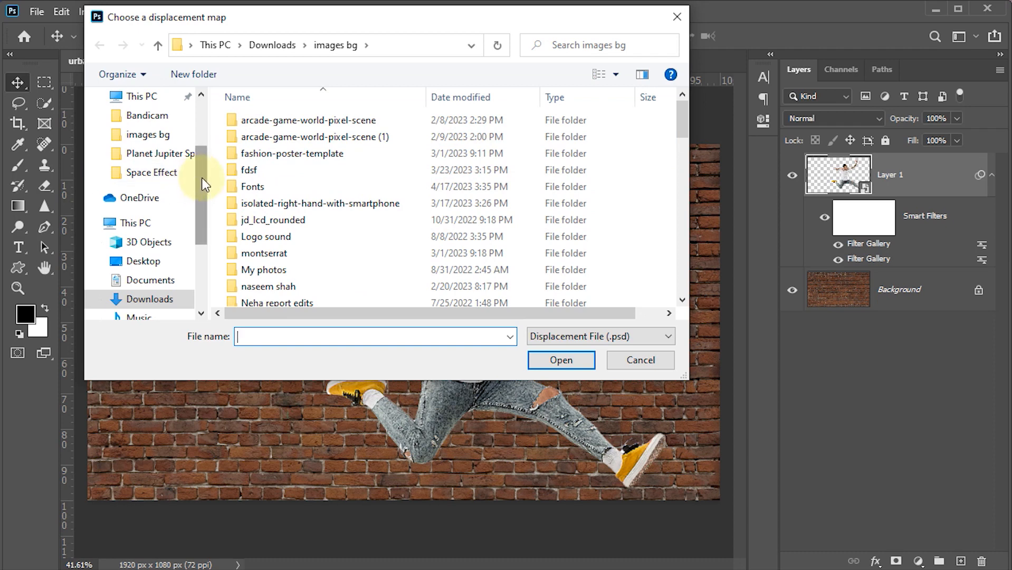
drag(201, 178, 205, 125)
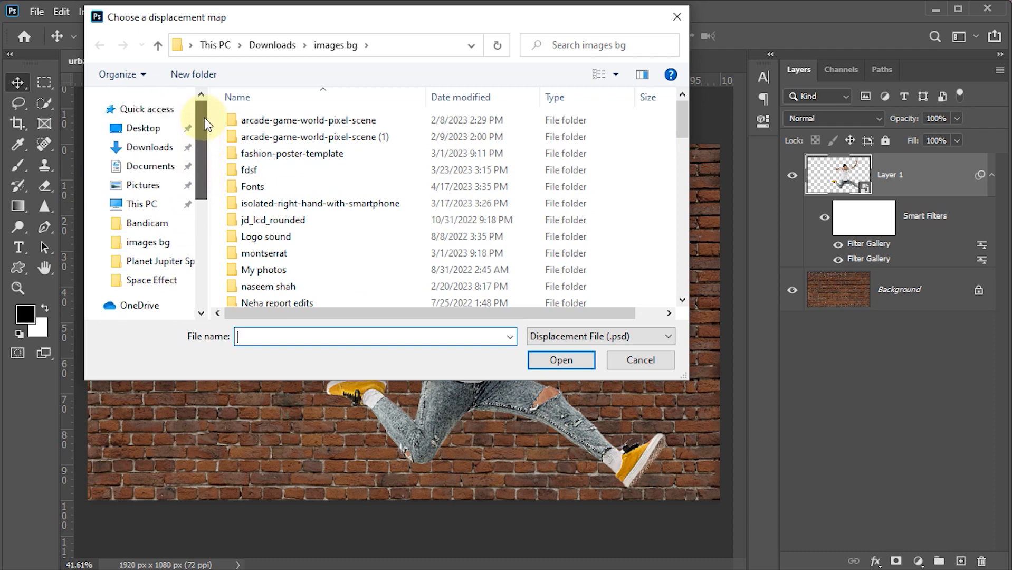
click(147, 134)
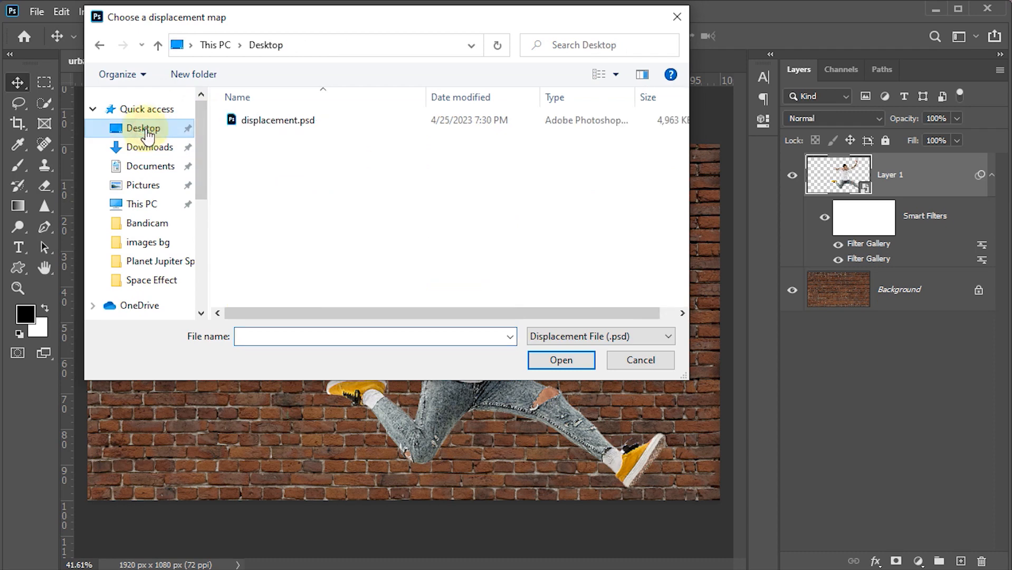
click(280, 122)
click(560, 359)
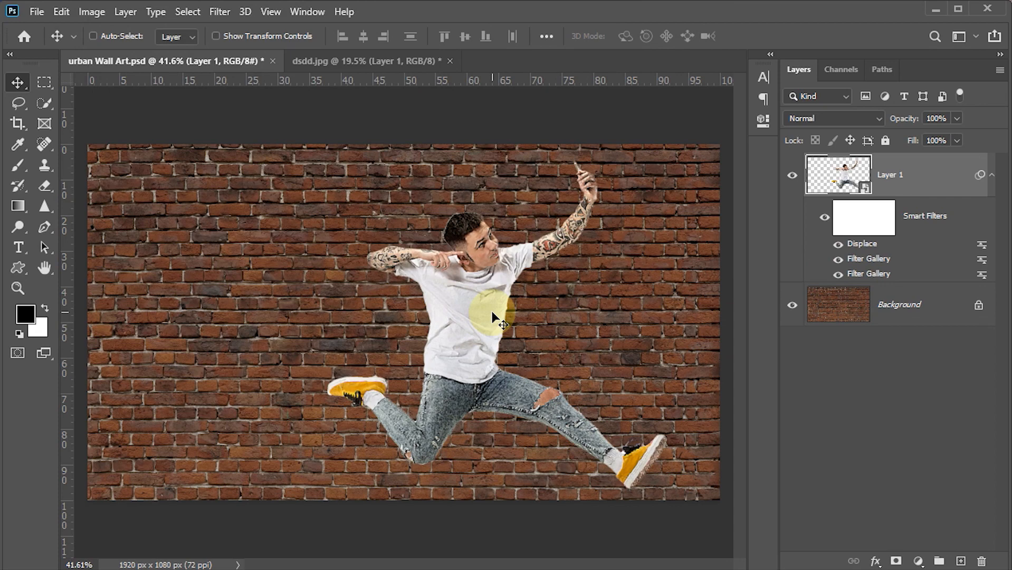
Set the man's layer to the Overlay blend mode, then duplicate it and set the copy to Soft Light
click(879, 116)
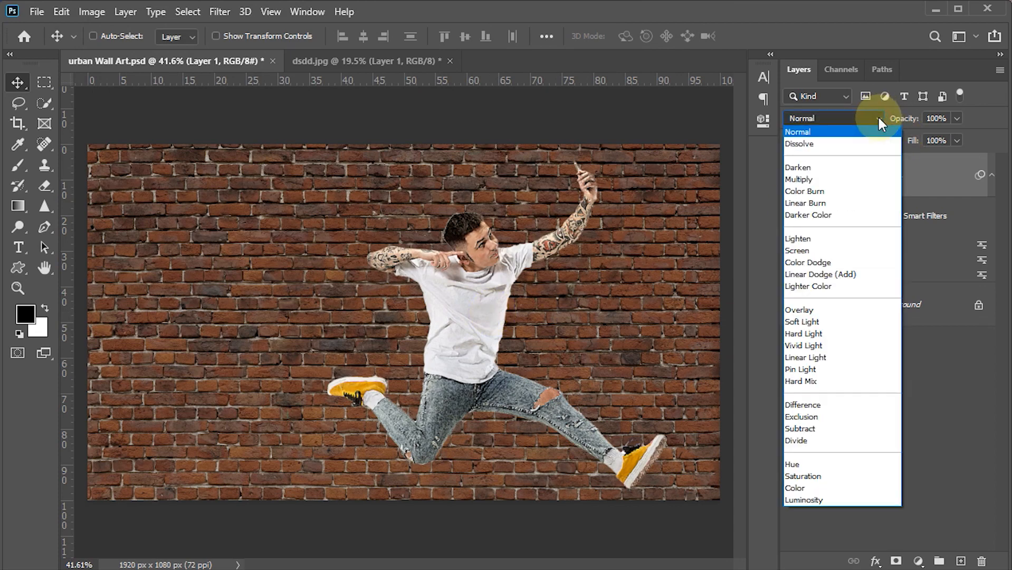
click(804, 310)
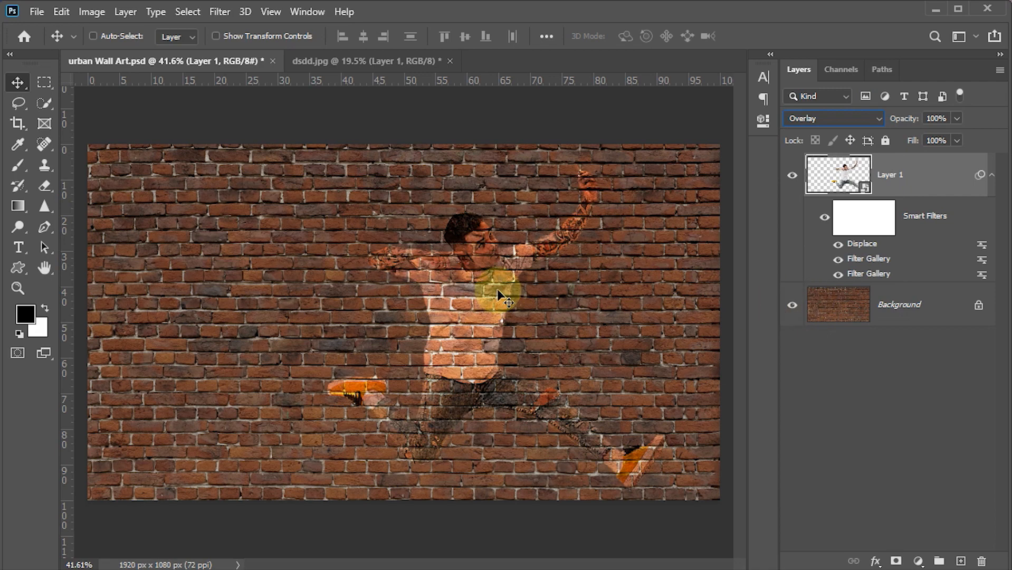
key(ctrl+j)
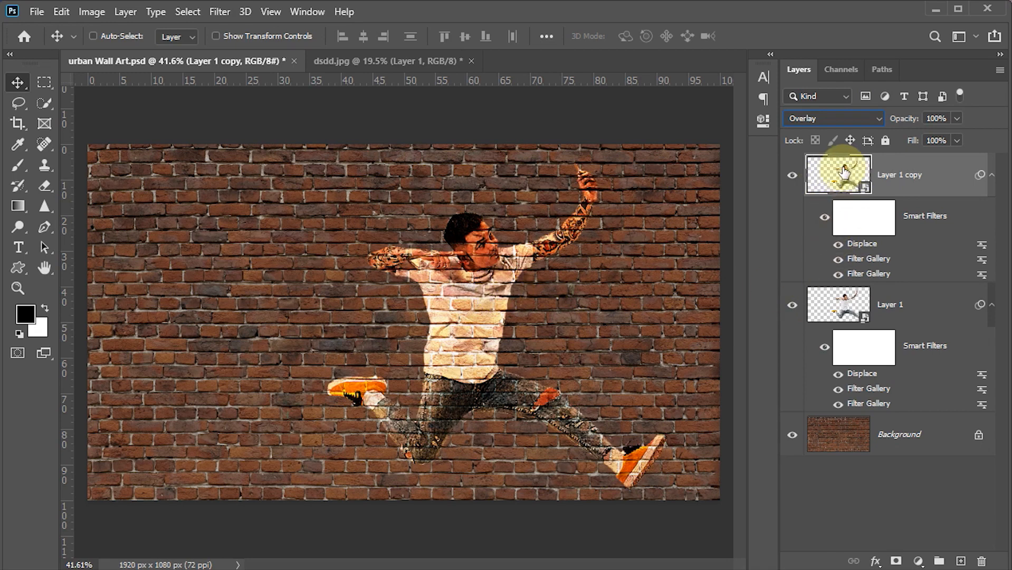
click(880, 121)
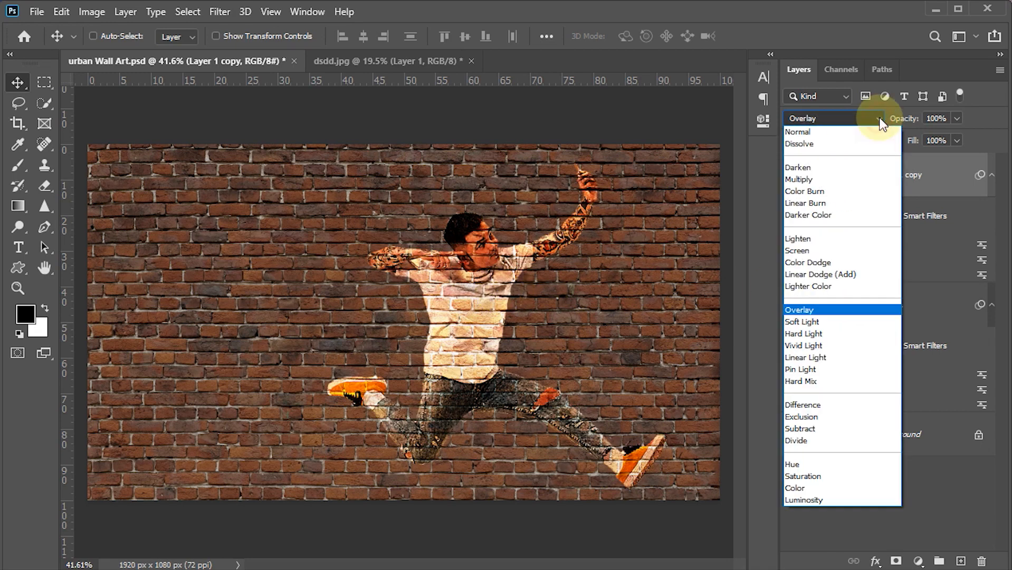
click(804, 320)
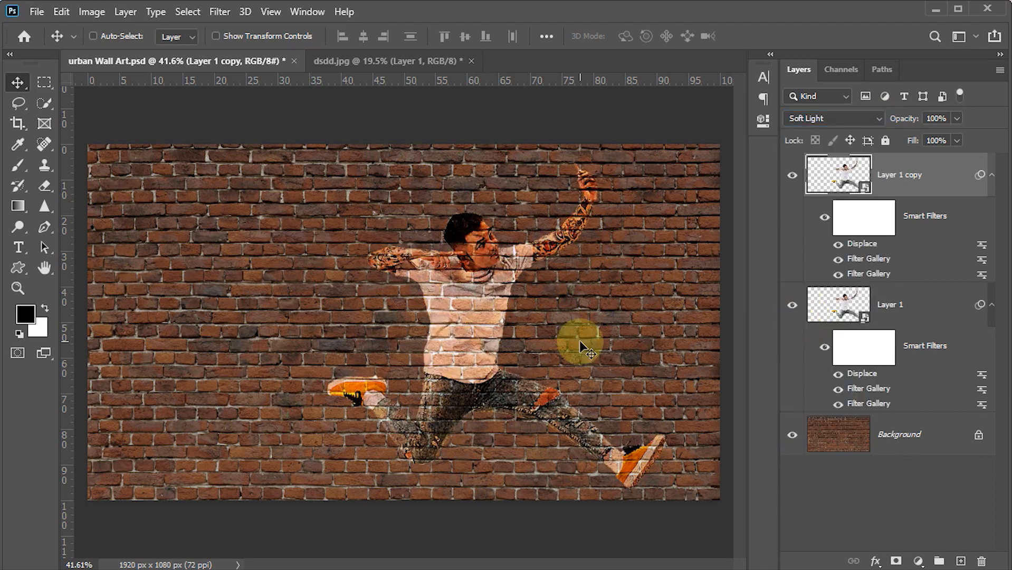
Group the man's layer and its Soft Light copy together
shift+click(833, 302)
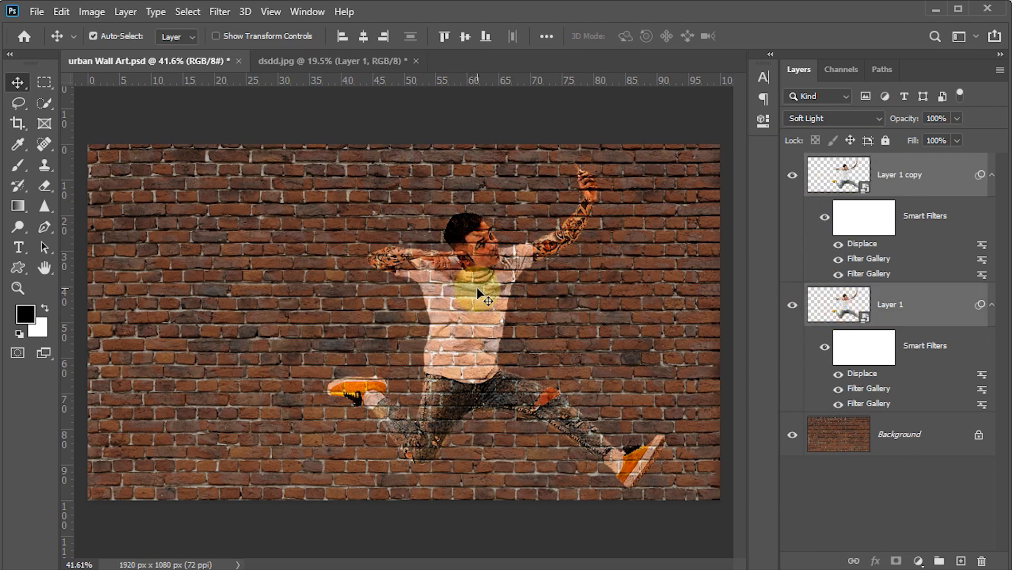
key(ctrl+g)
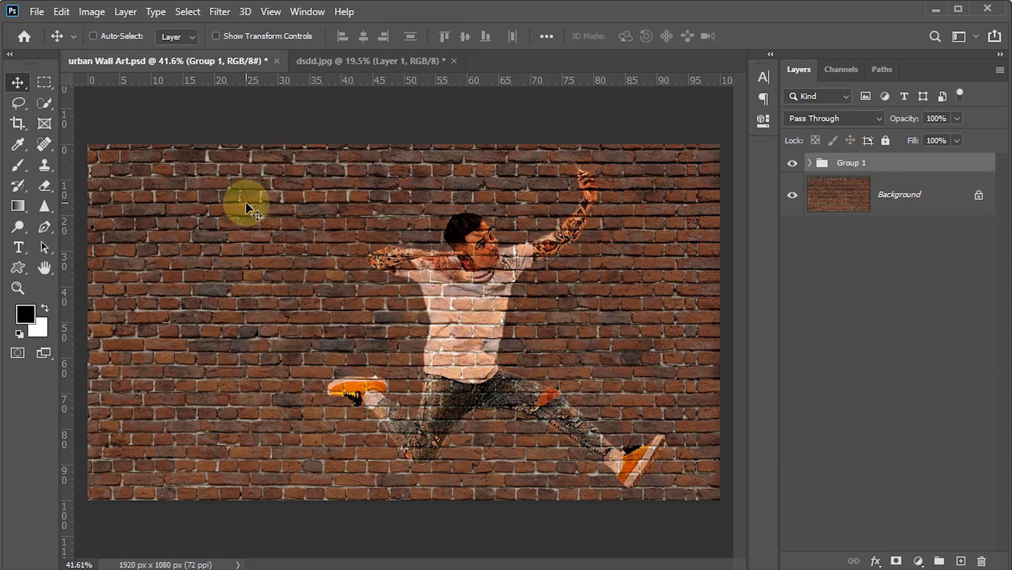
key(ctrl)
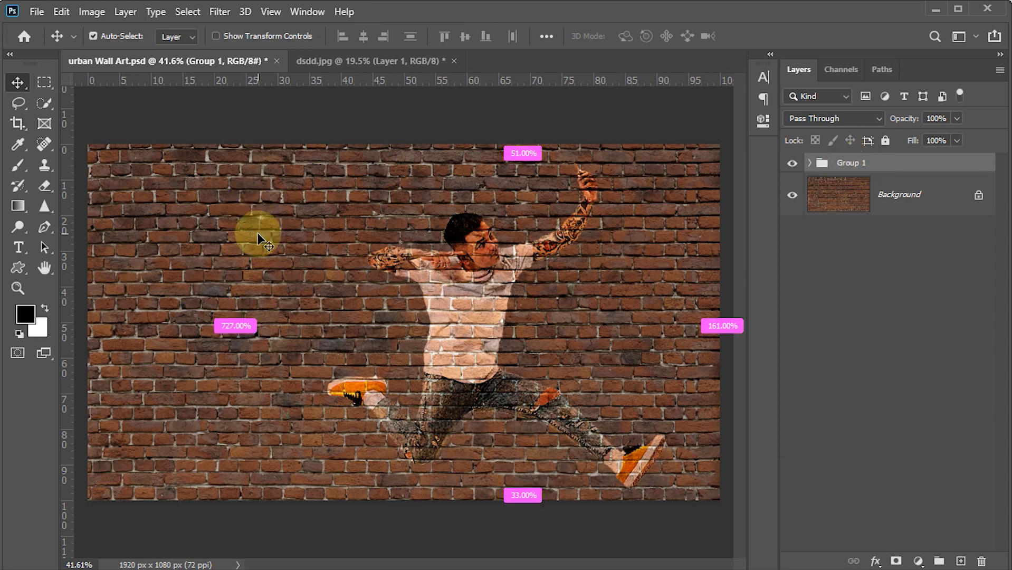
Duplicate the man's group with the copy at 40% opacity, and save the document
key(ctrl+j)
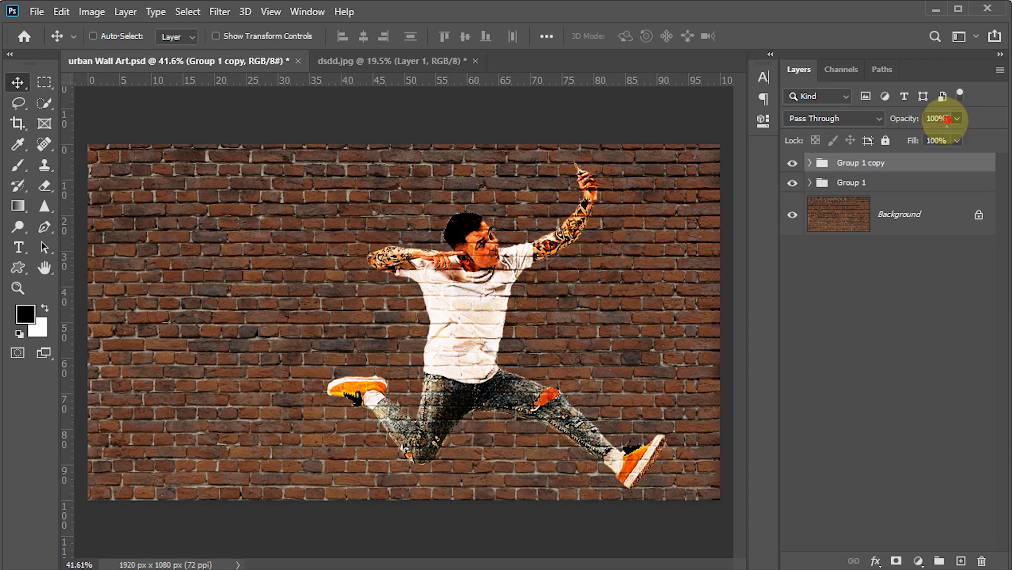
click(893, 121)
text(40)
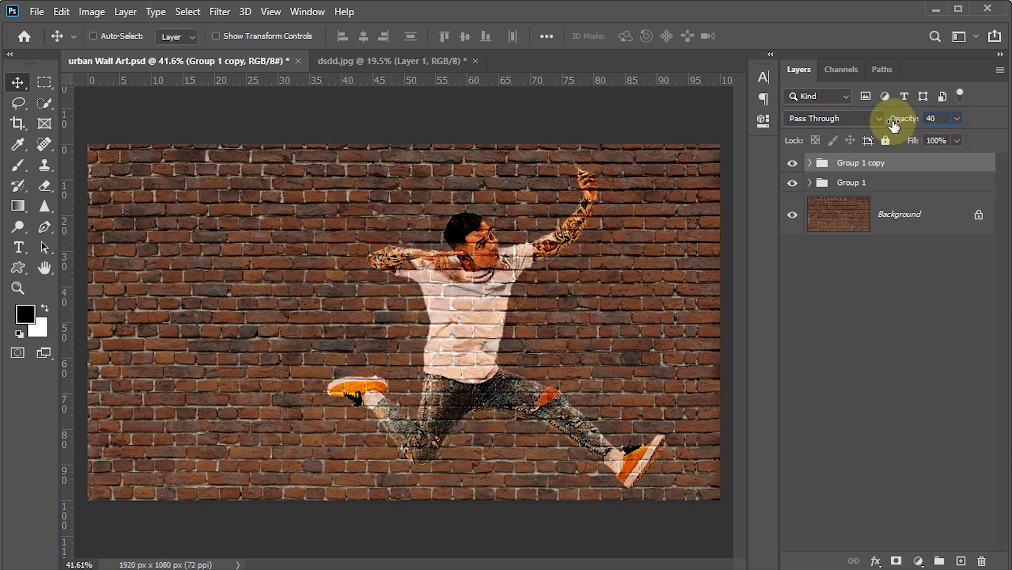
key(Return)
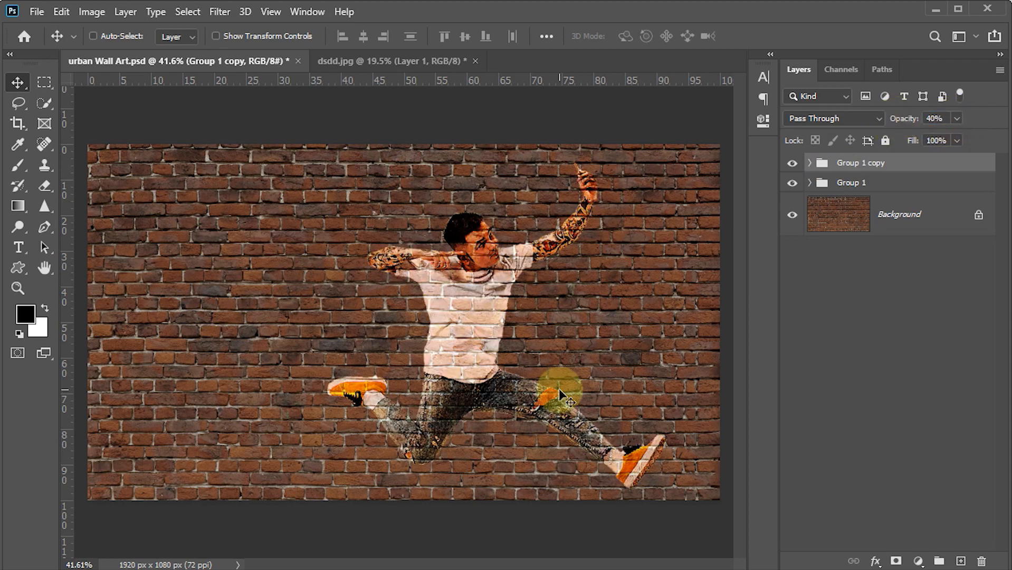
key(ctrl+s)
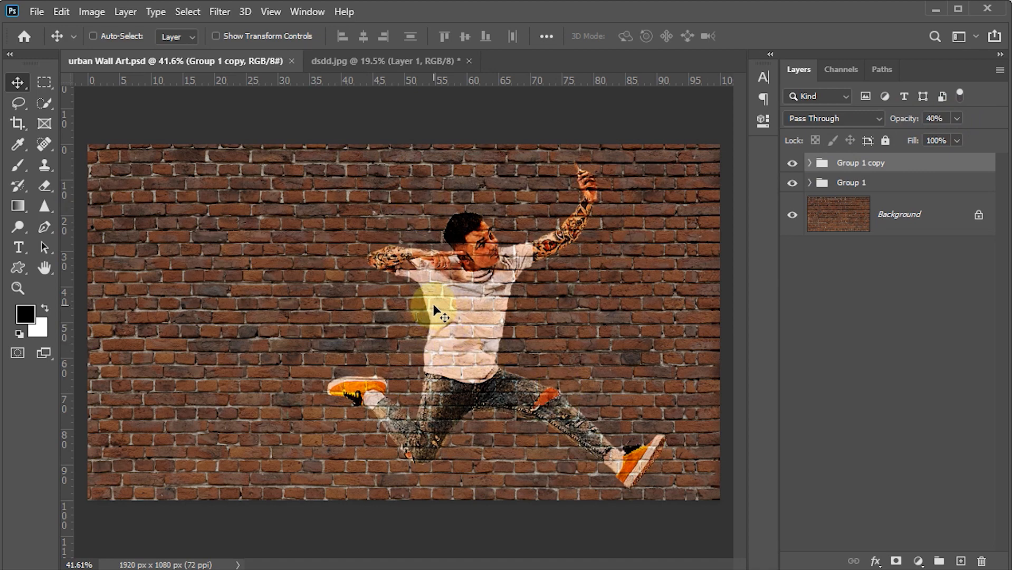
Group the two man groups together and split the new group's This Layer Blend If black slider to 0 / 42
ctrl+click(855, 185)
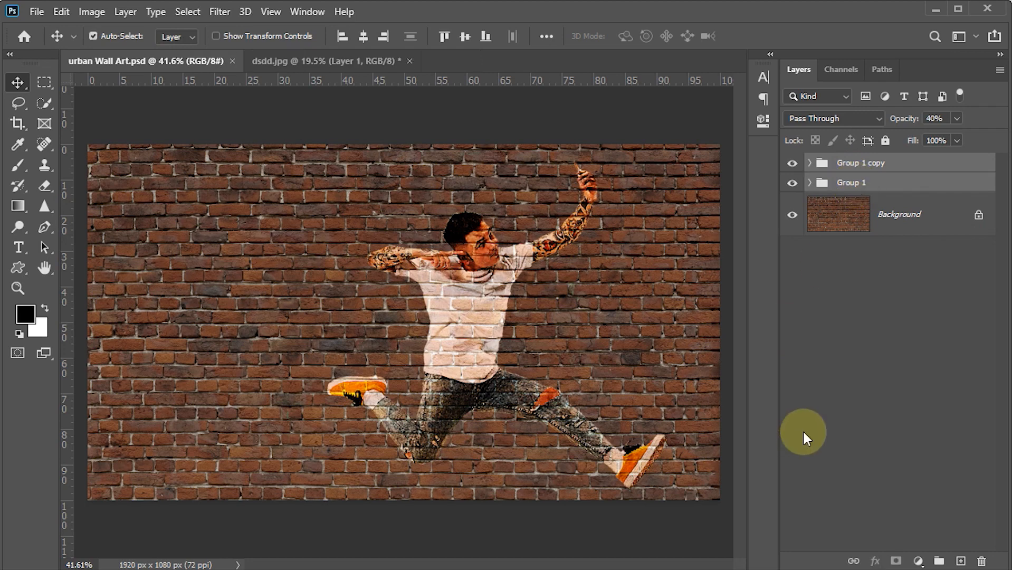
key(ctrl+g)
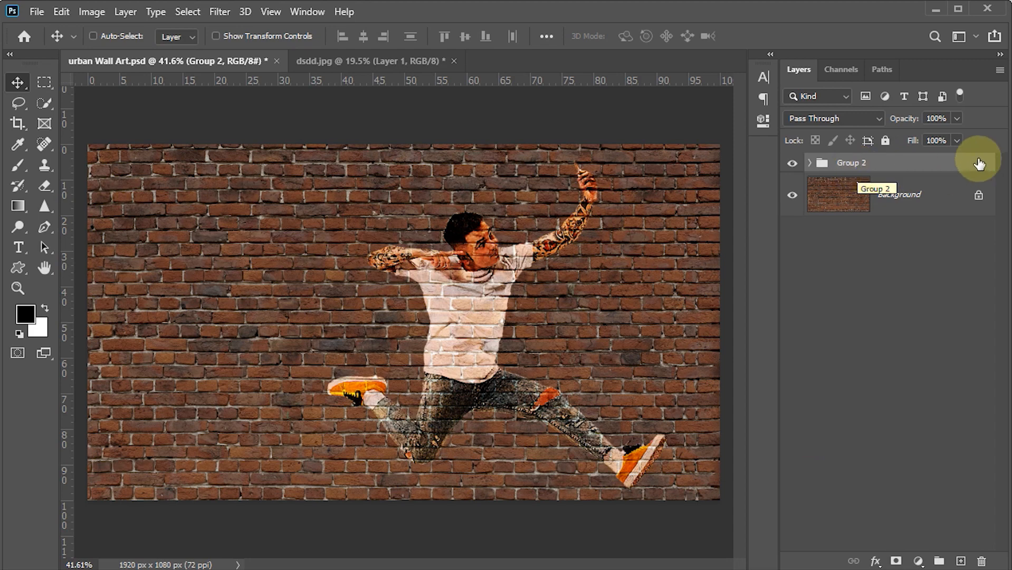
click(961, 164)
double_click(961, 164)
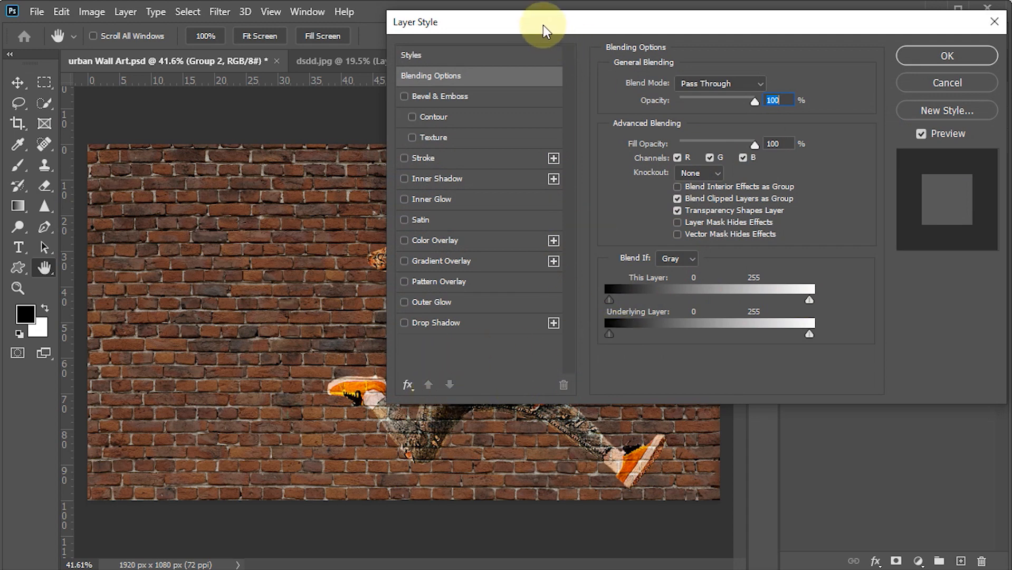
drag(543, 24, 734, 2)
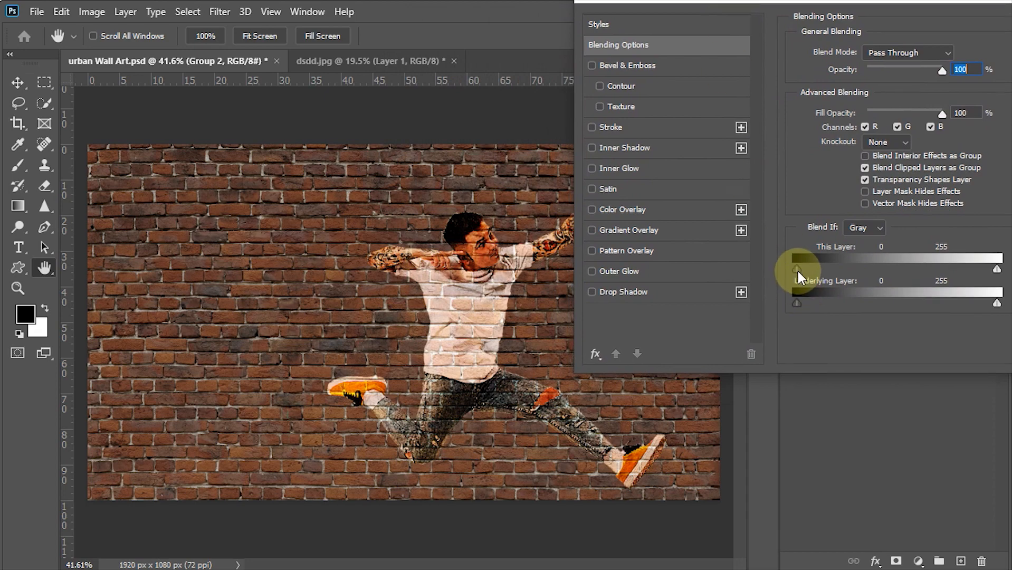
mouse_move(797, 271)
mouse_down()
mouse_move(944, 276)
mouse_move(778, 272)
mouse_move(797, 277)
mouse_up()
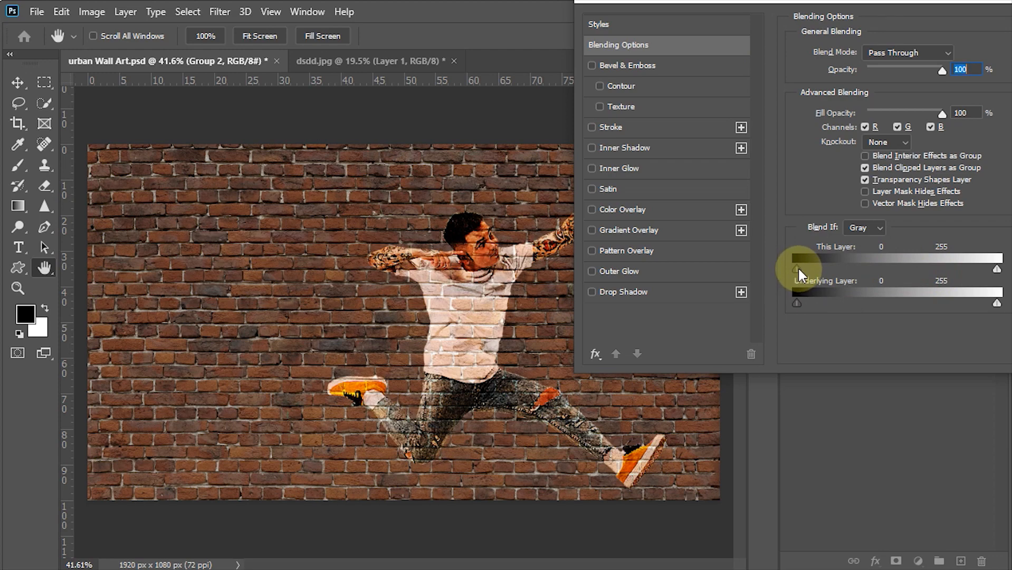
drag(799, 270, 828, 269)
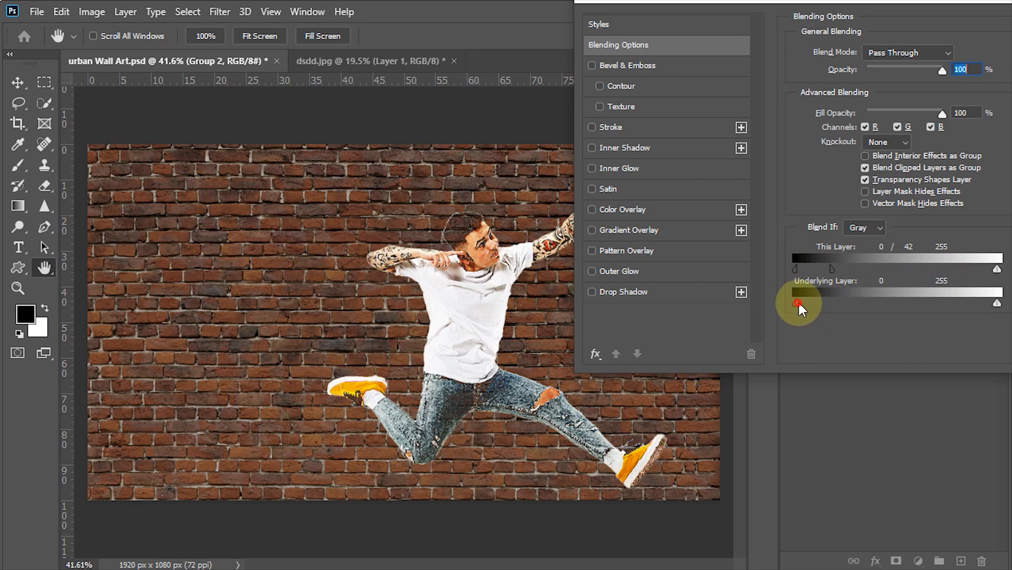
Set the outer group's Underlying Layer Blend If to 0 / 92 and 146 / 234, and This Layer's black split to 1 / 53
drag(804, 303, 859, 300)
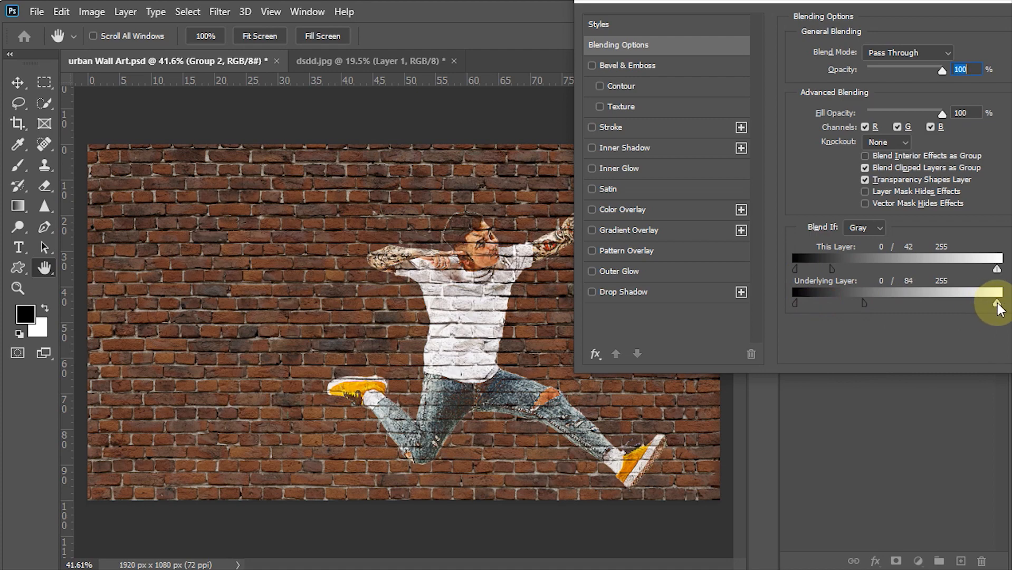
drag(997, 303, 908, 308)
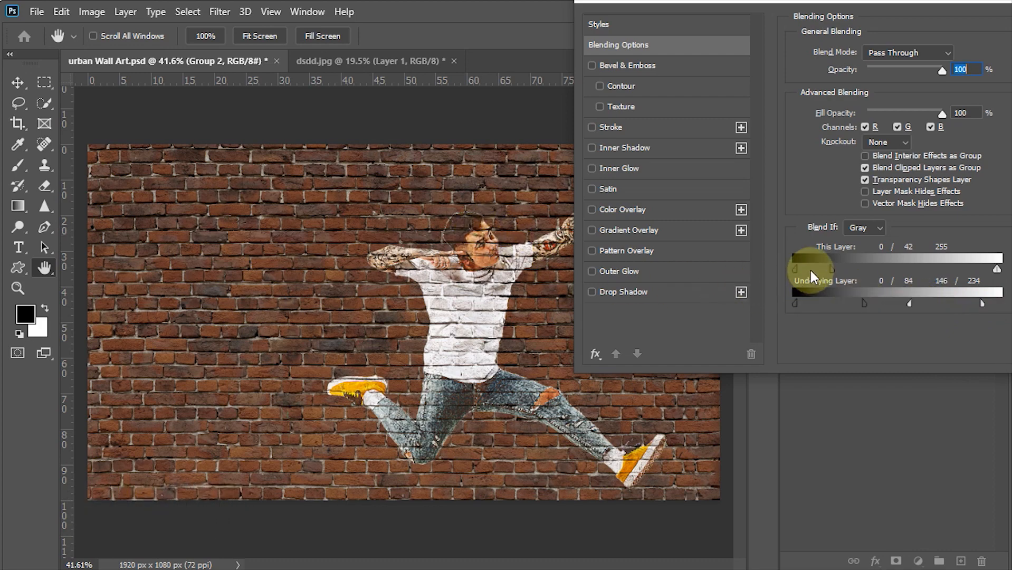
drag(798, 273, 840, 272)
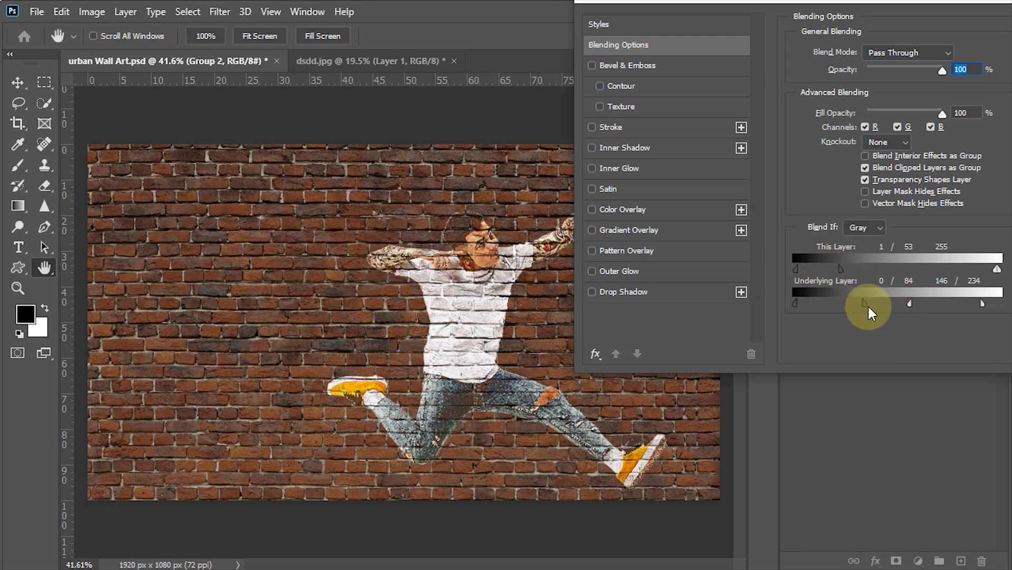
drag(864, 303, 870, 310)
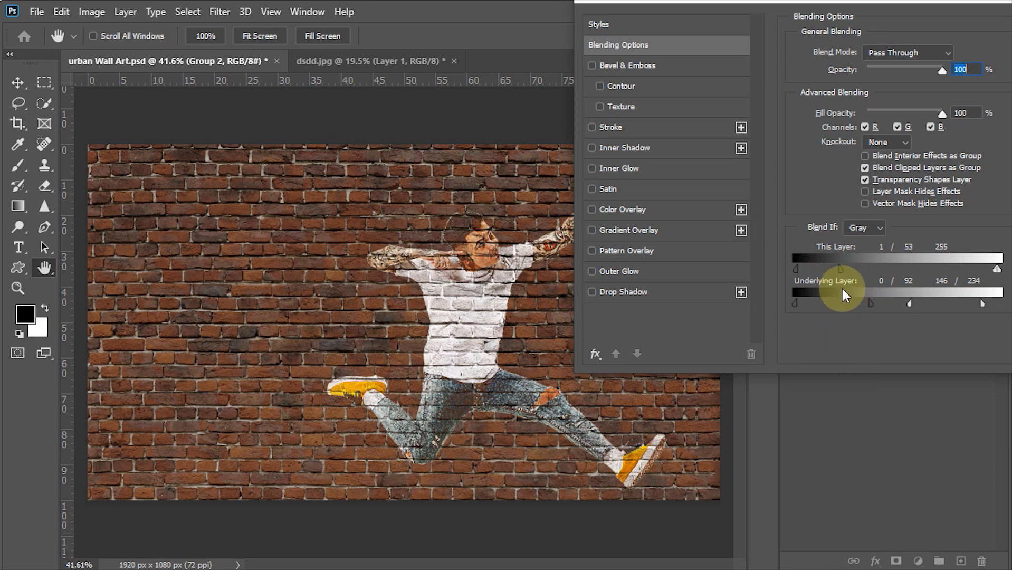
drag(864, 2, 597, 1)
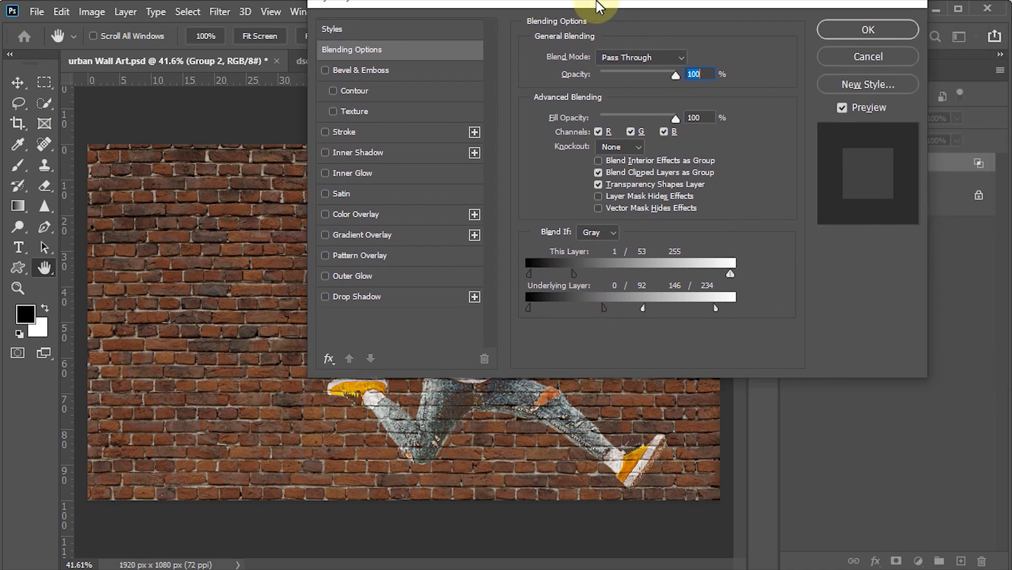
click(847, 35)
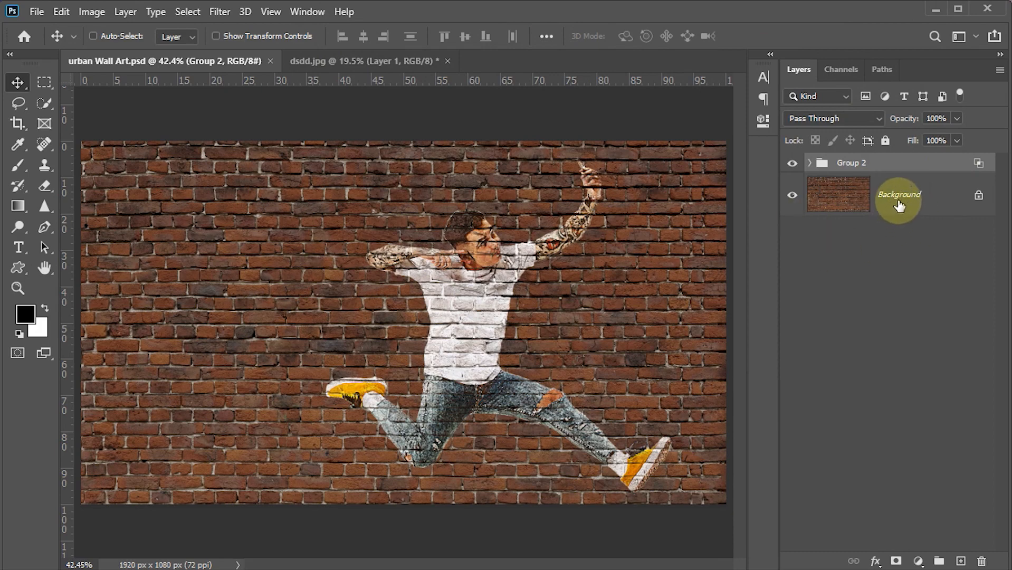
Unlock the brick wall background layer and convert it to a Smart Object
click(979, 201)
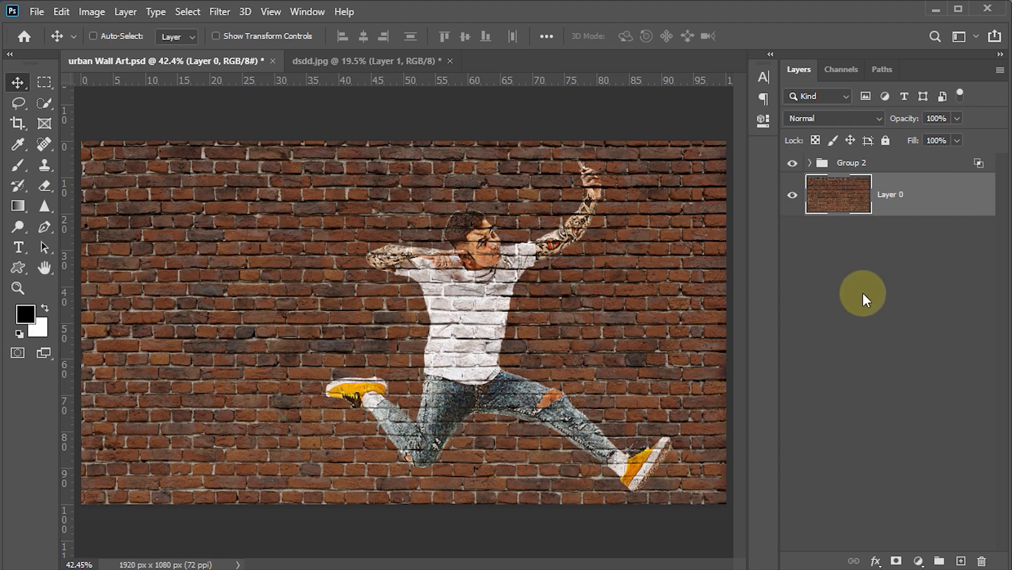
right_click(942, 211)
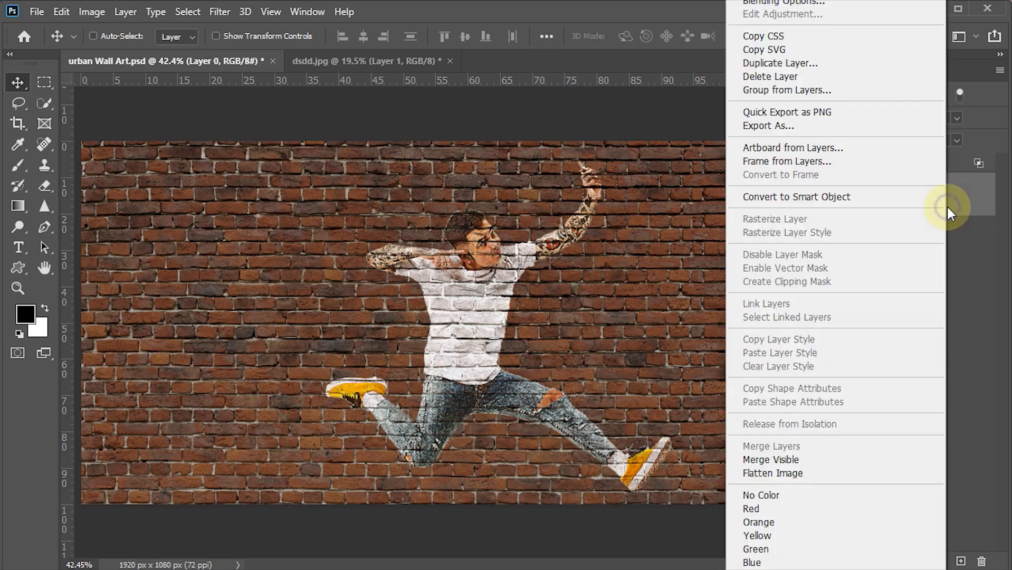
click(796, 193)
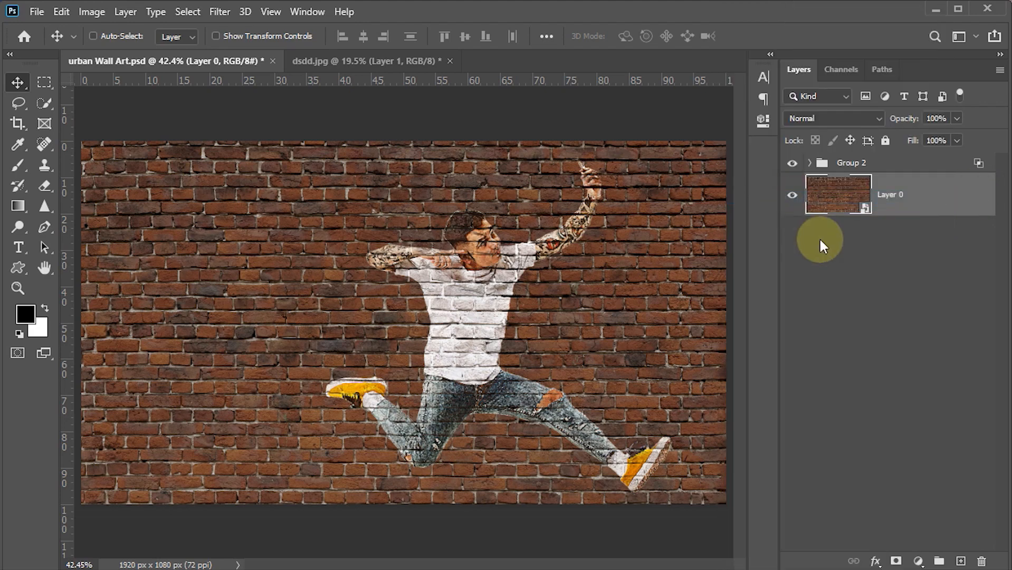
Brighten the brick wall with Levels by setting the white input level to 185, and save the document
key(ctrl+l)
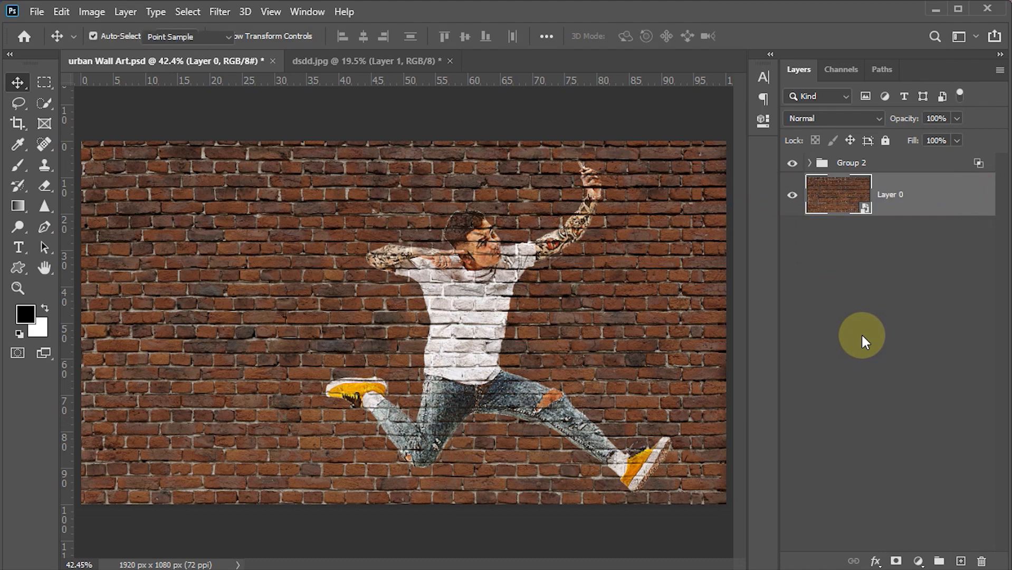
drag(510, 70, 776, 76)
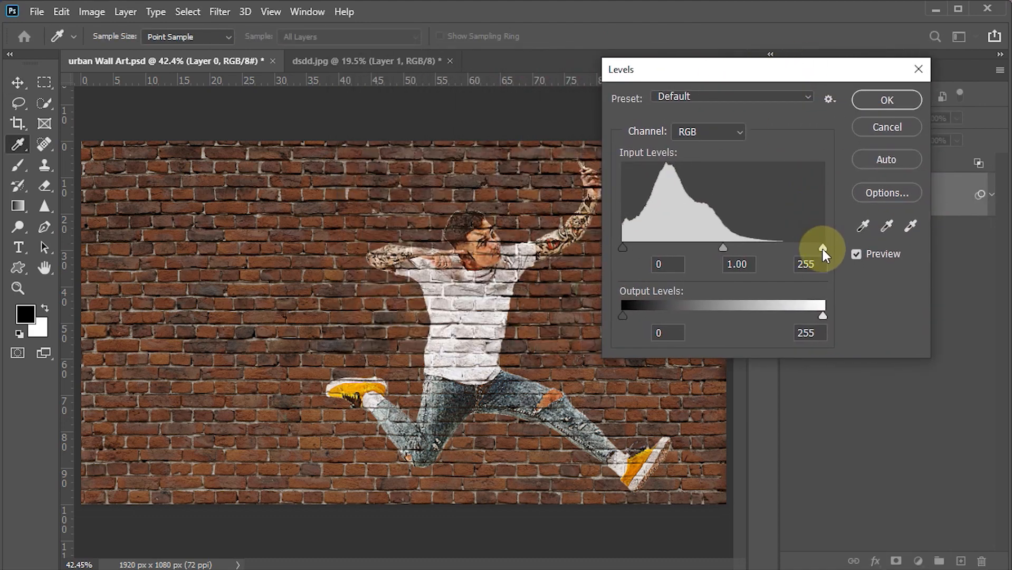
drag(822, 248, 778, 249)
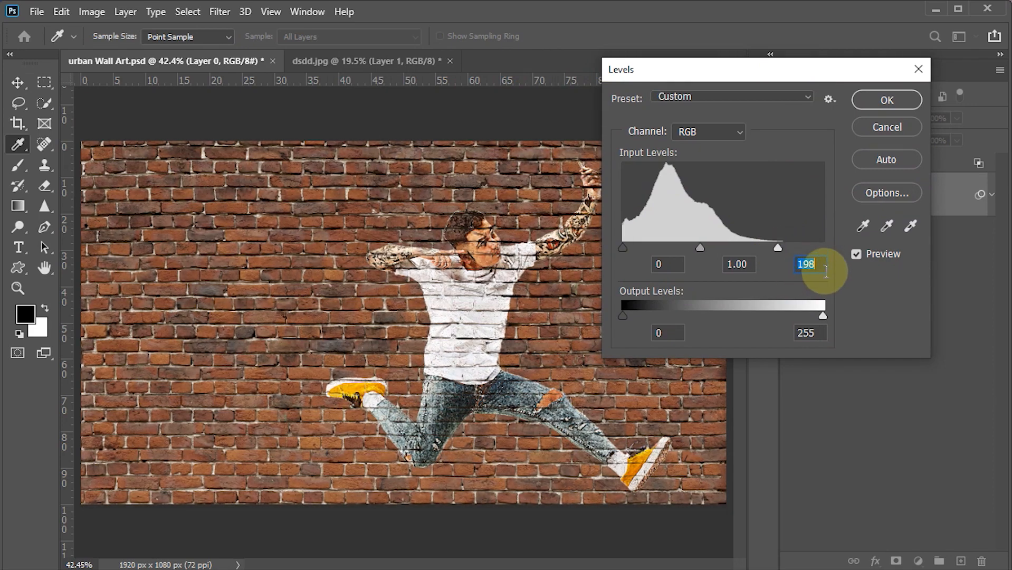
text(185)
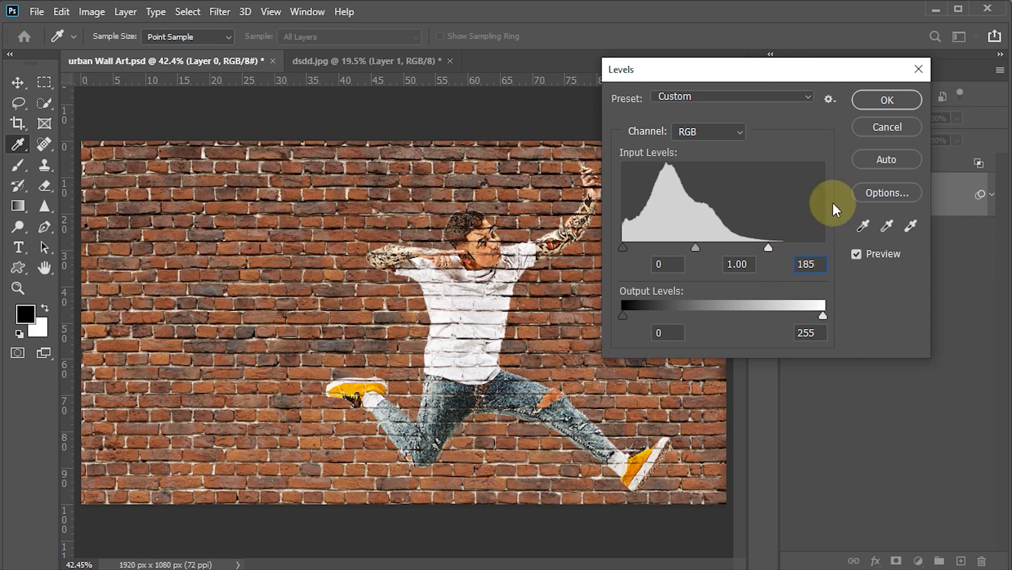
click(885, 101)
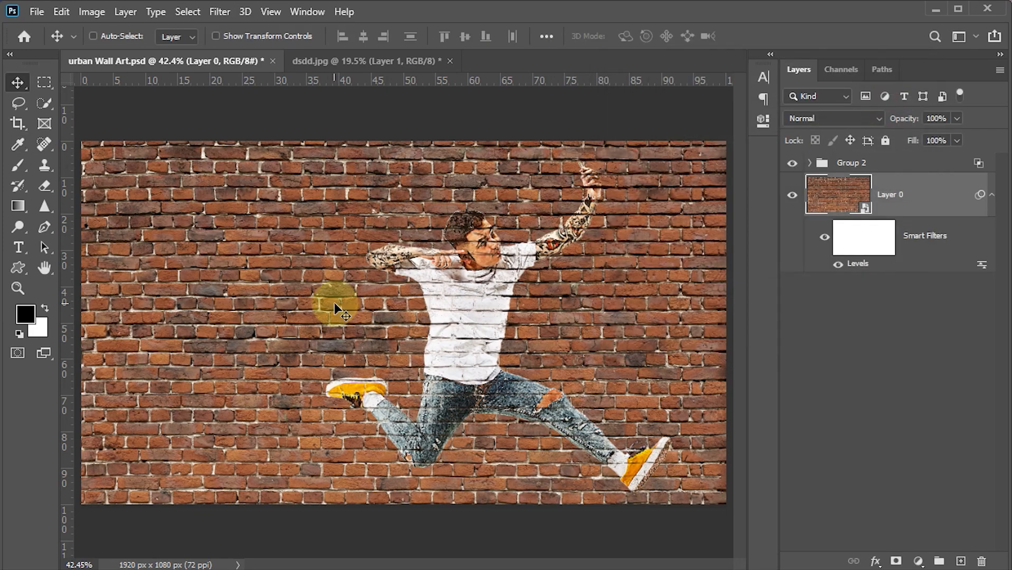
key(ctrl+s)
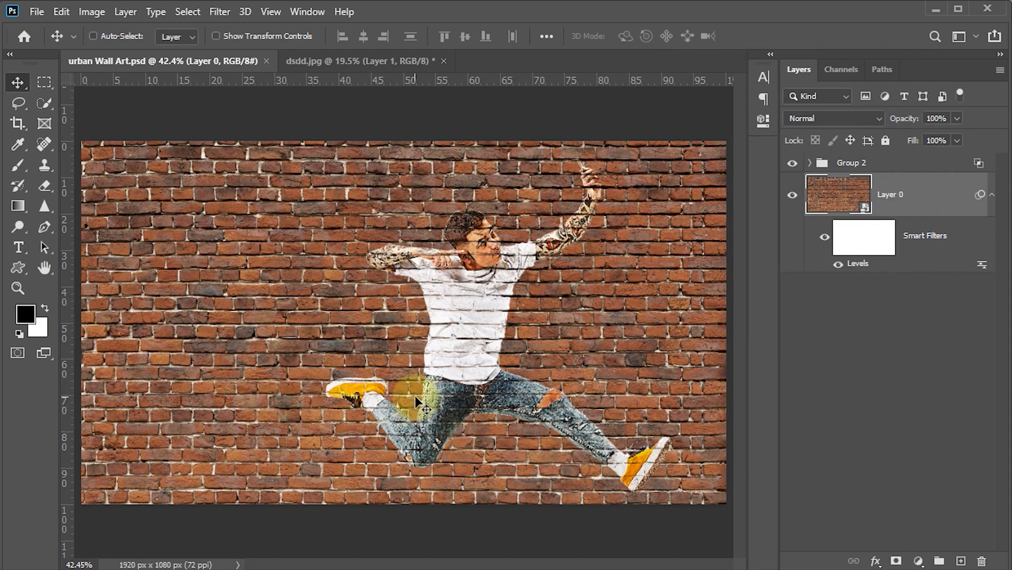
Add a new layer directly above the brick wall and set it to Linear Burn at 40% opacity
click(961, 561)
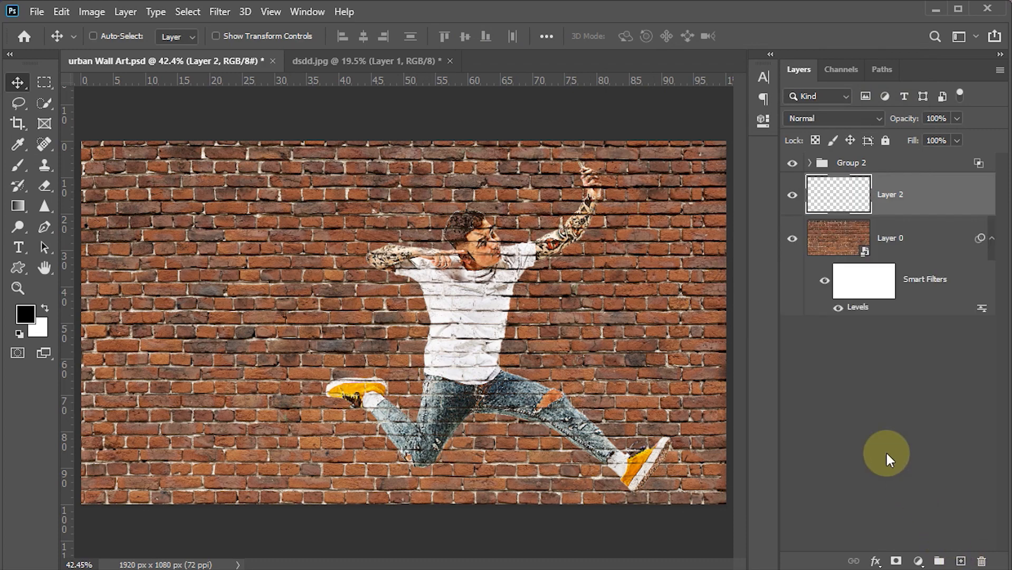
click(877, 117)
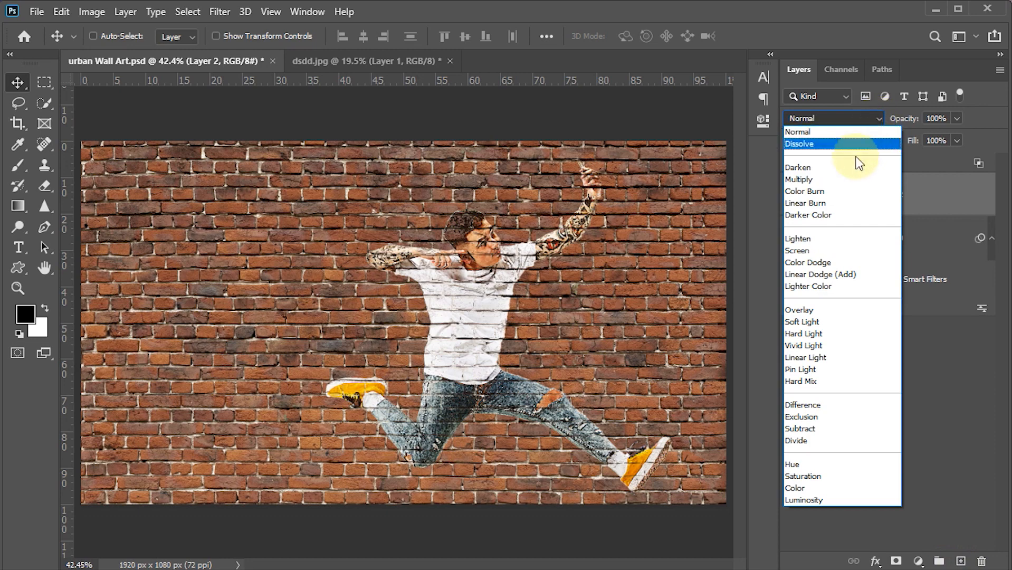
click(813, 203)
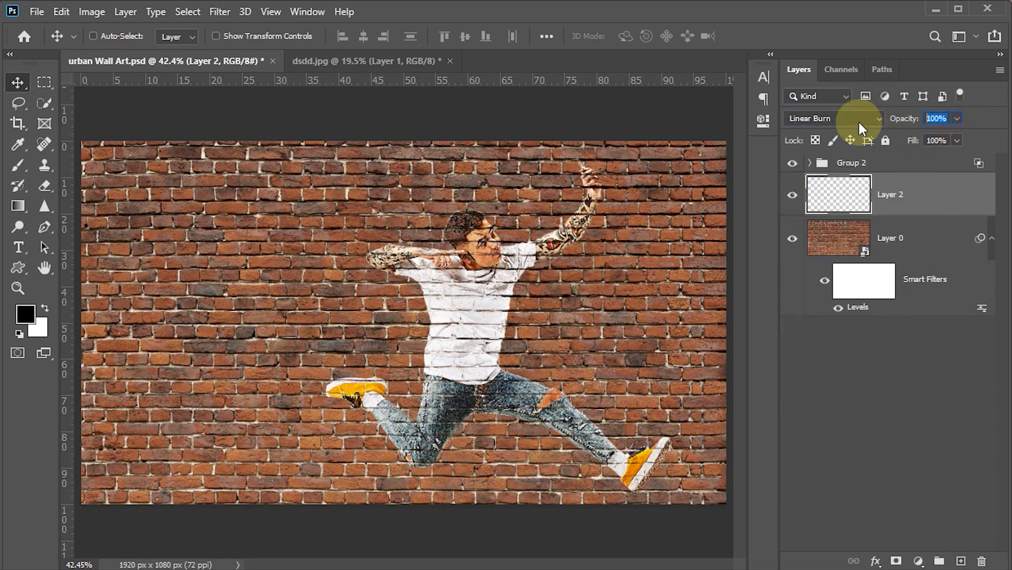
text(40)
key(Return)
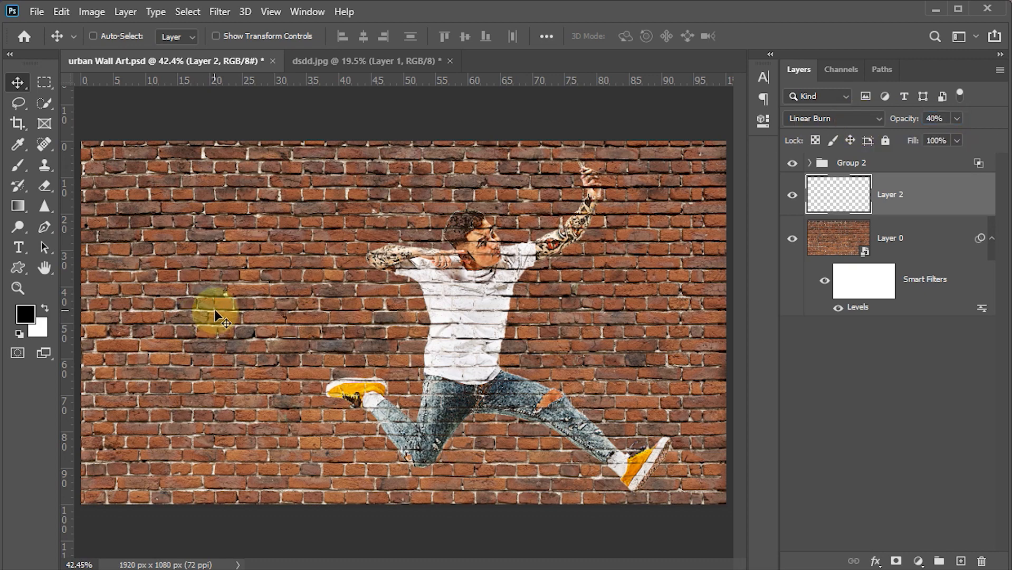
Set up the Gradient tool with the Black, White preset and change its black stop to grey 8f8f8f
key(g)
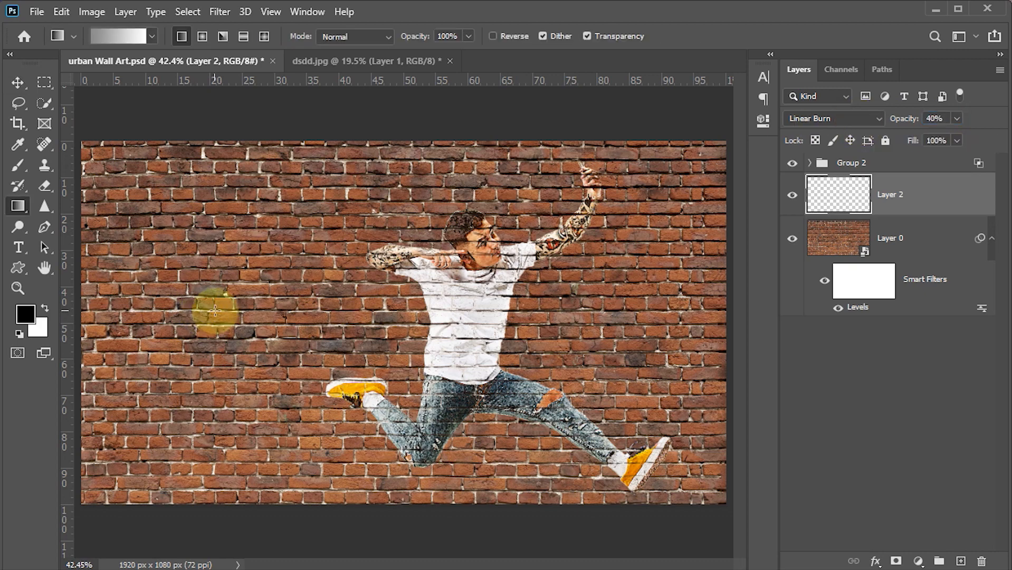
right_click(19, 203)
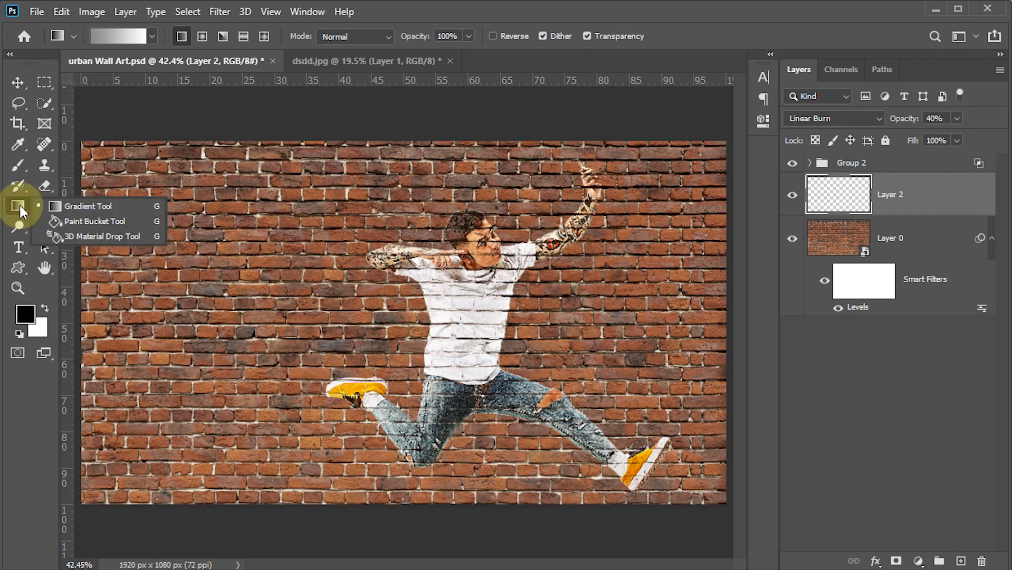
click(69, 201)
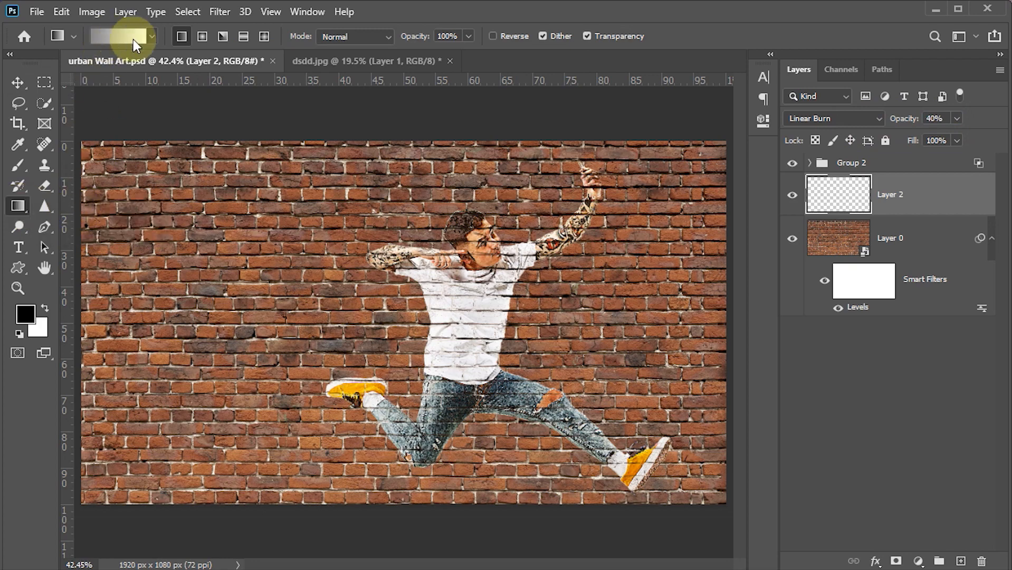
click(119, 36)
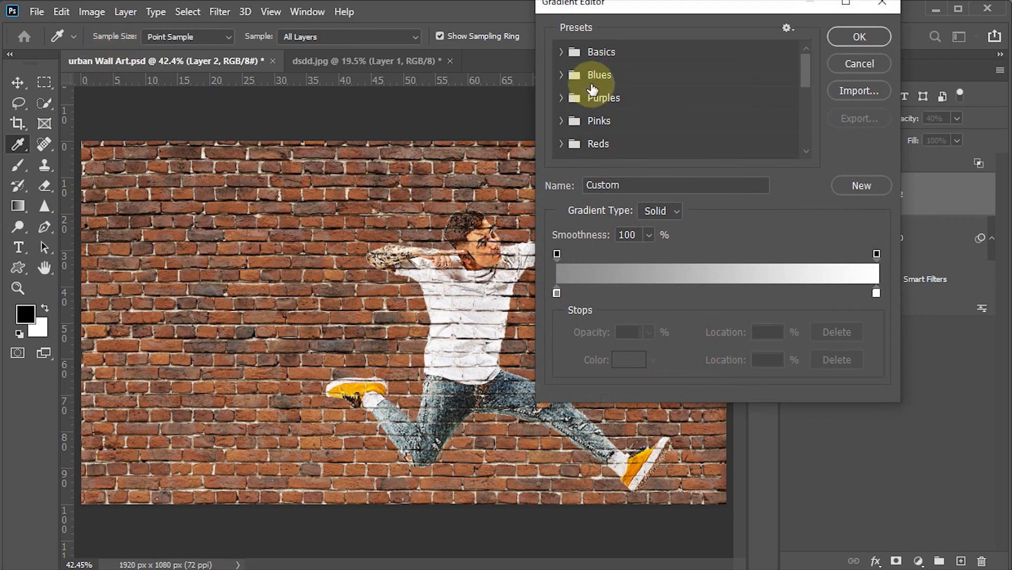
click(561, 53)
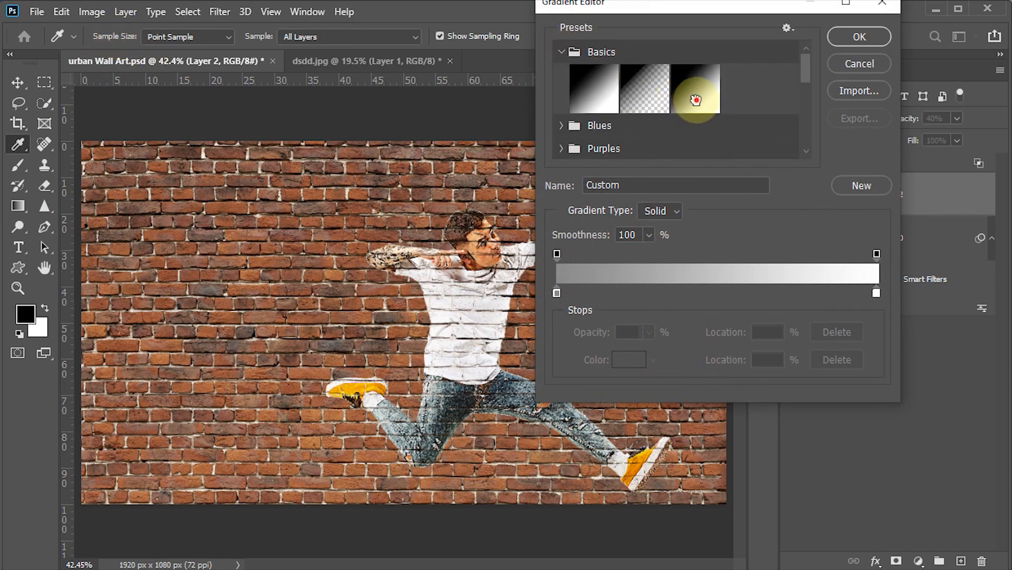
click(695, 101)
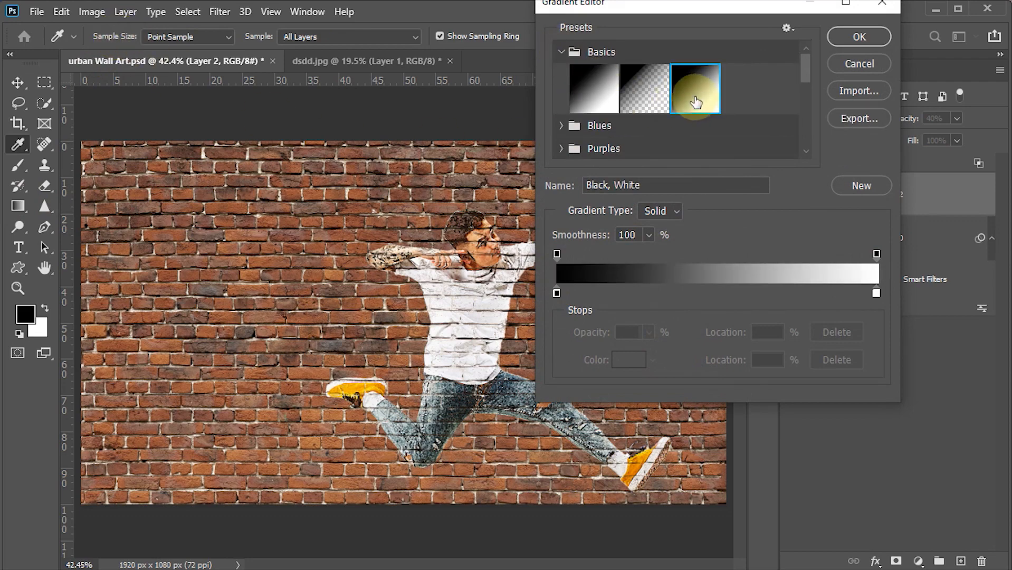
double_click(556, 292)
drag(559, 287, 543, 194)
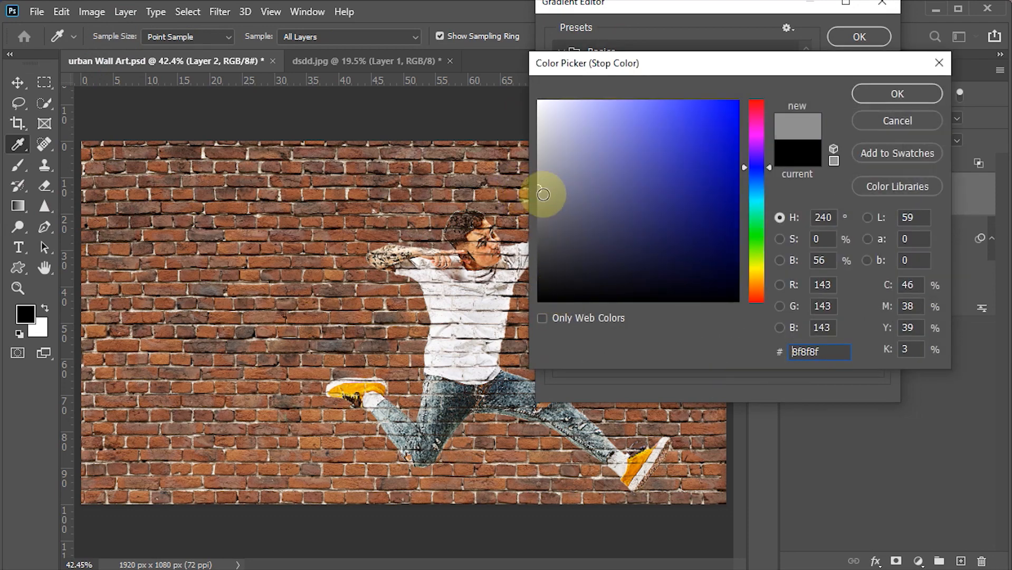
click(886, 97)
click(849, 37)
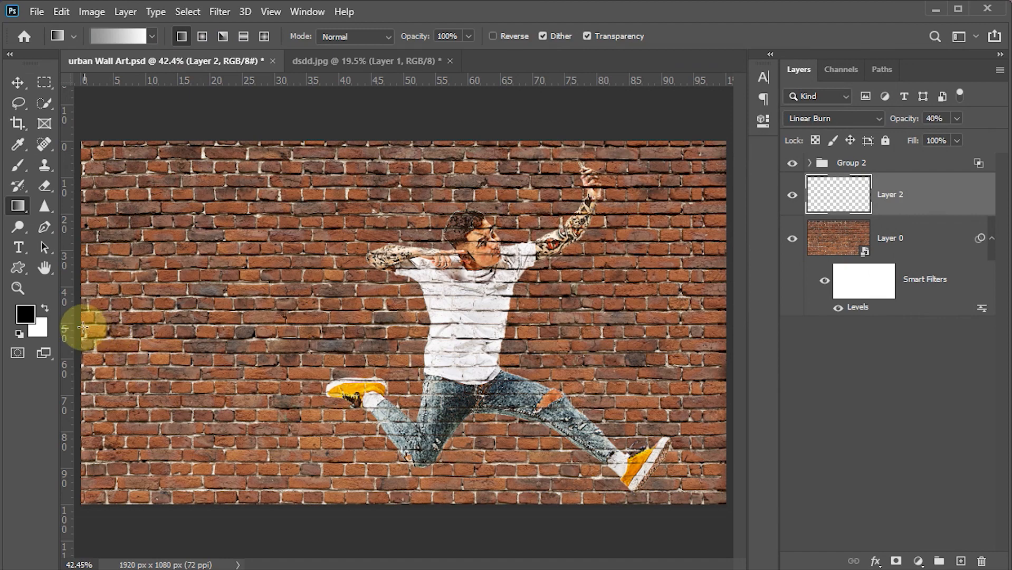
Draw a horizontal linear gradient on the new layer, darkening the wall's left side and fading out before the man
drag(83, 328, 300, 330)
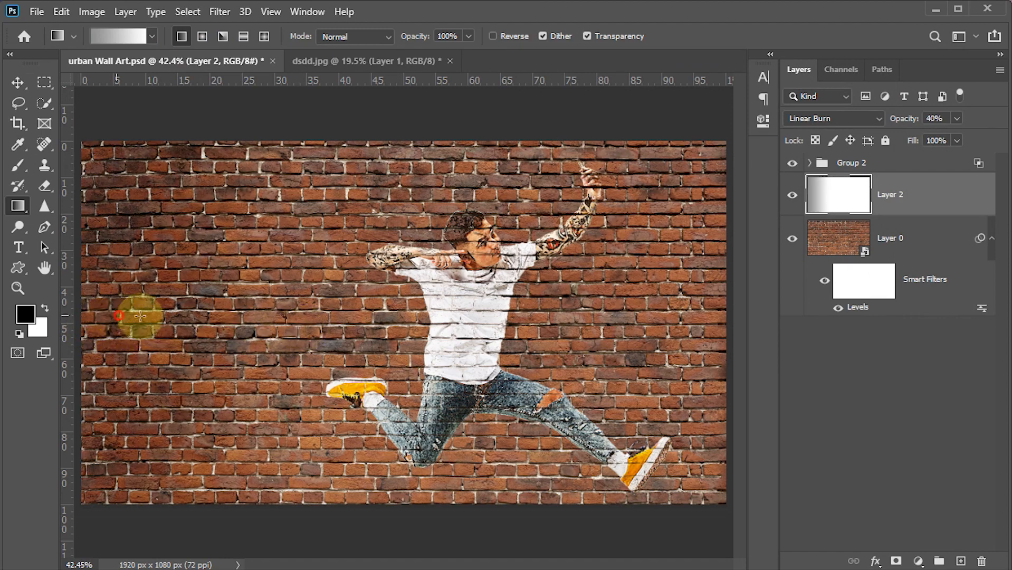
drag(140, 315, 320, 316)
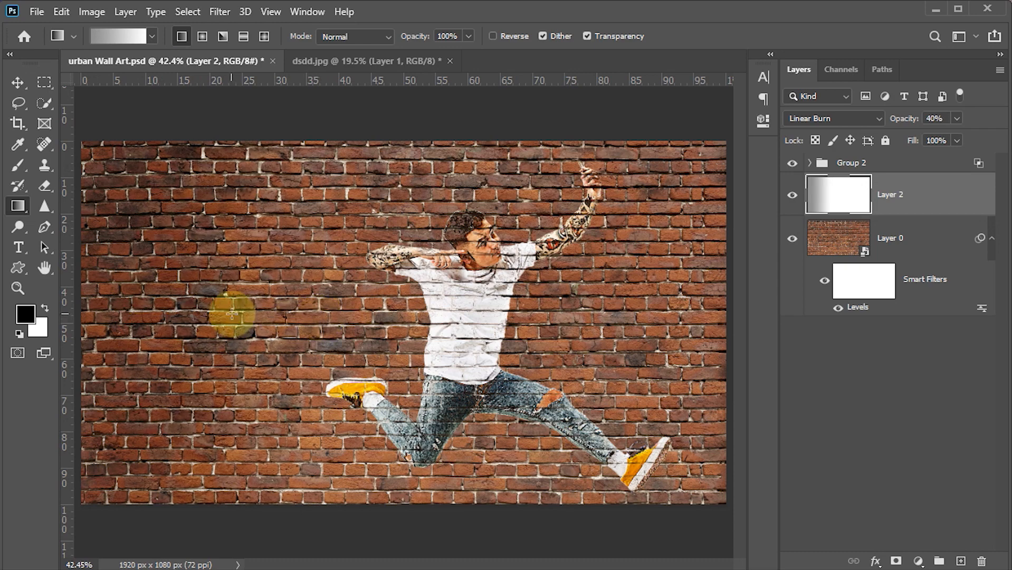
click(18, 83)
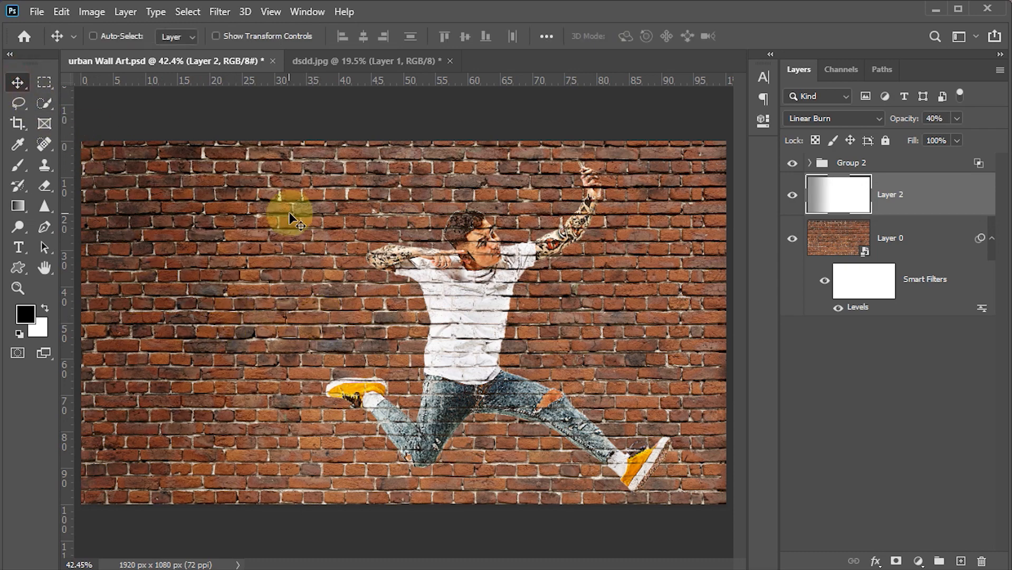
Apply a Perspective transform to the brick wall layer, stretching its right edge to about 119% height, and save the document
click(839, 244)
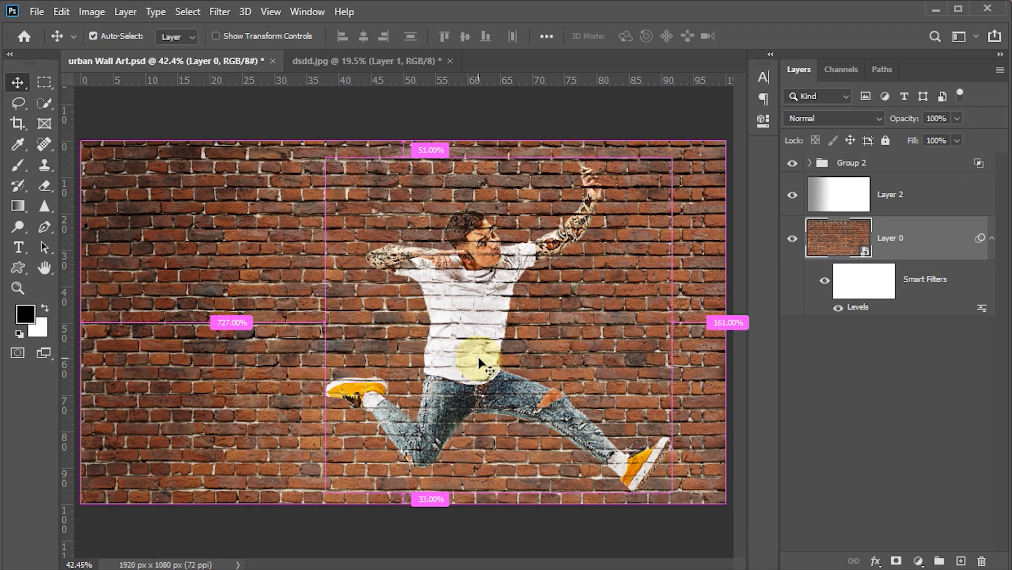
key(ctrl+t)
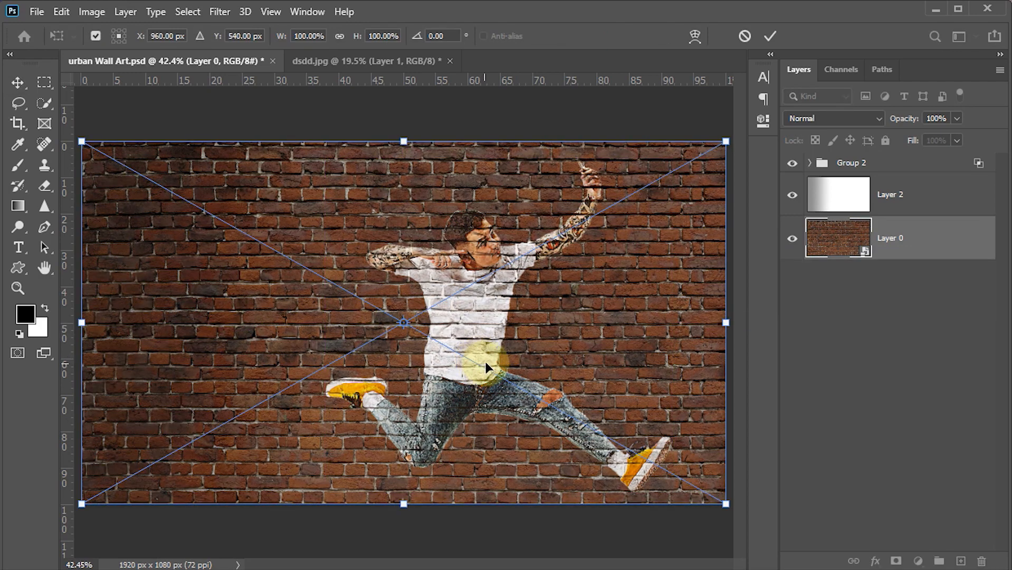
click(62, 12)
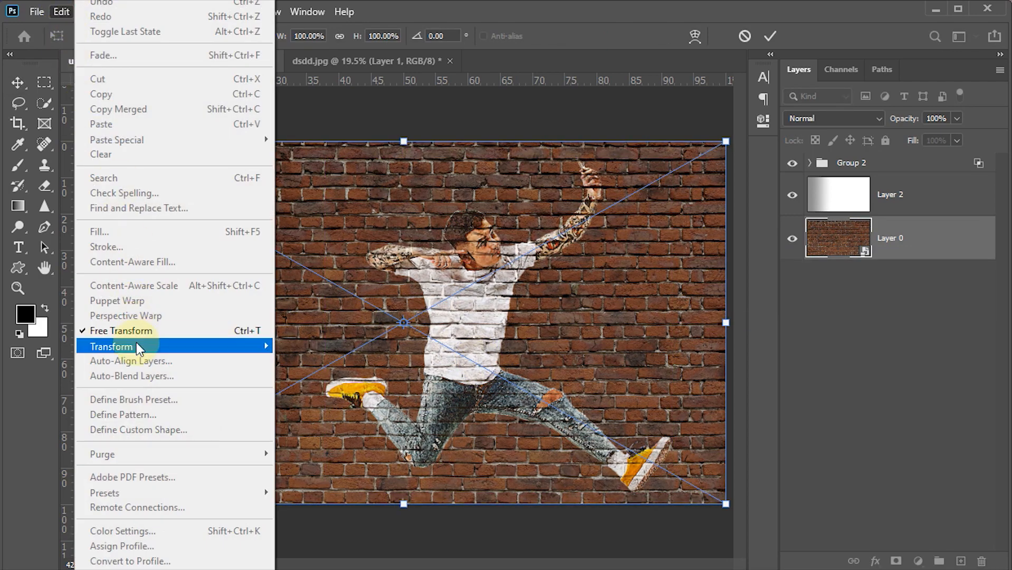
mouse_move(262, 347)
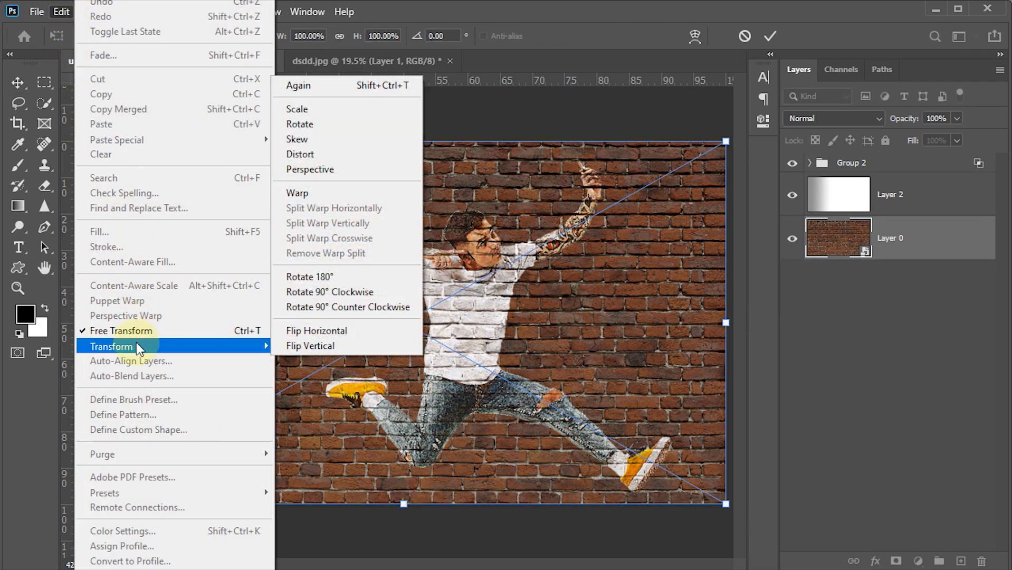
click(319, 173)
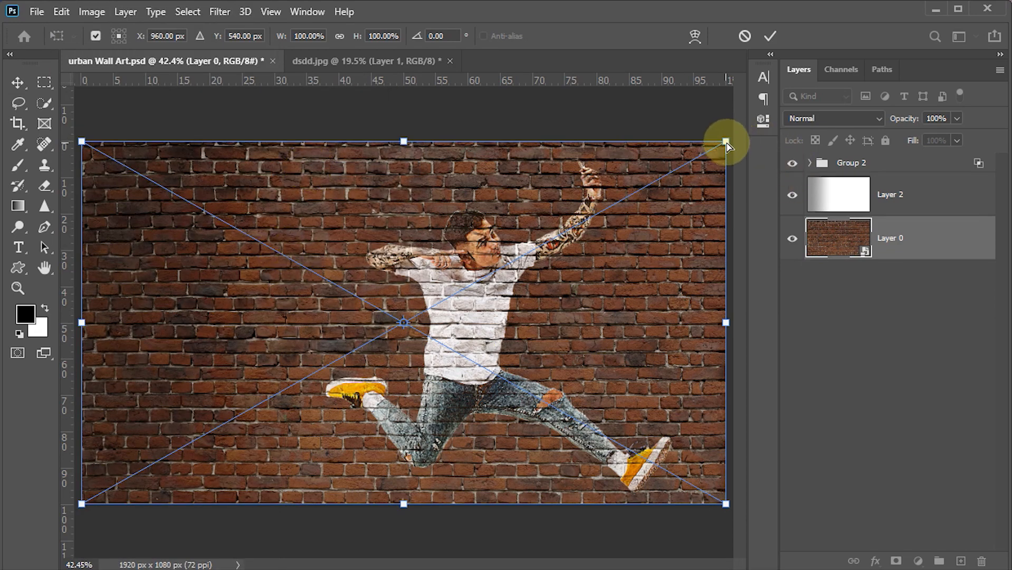
drag(727, 143, 727, 108)
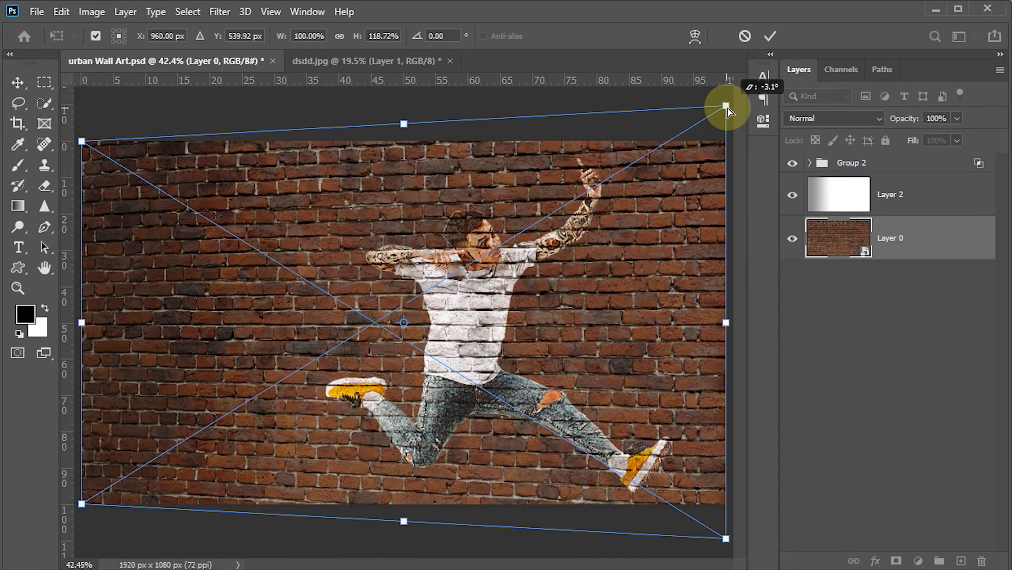
click(770, 36)
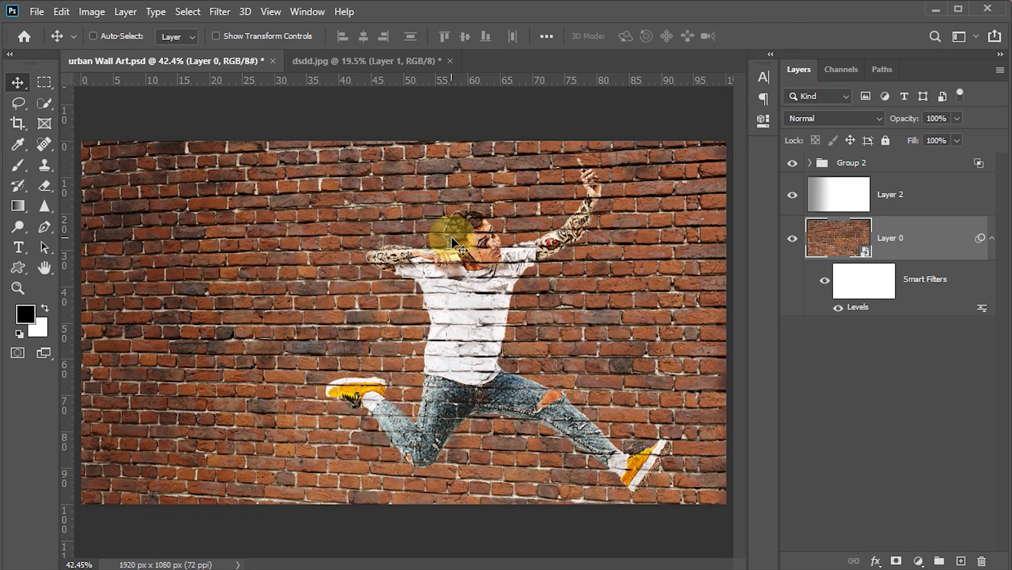
key(ctrl+s)
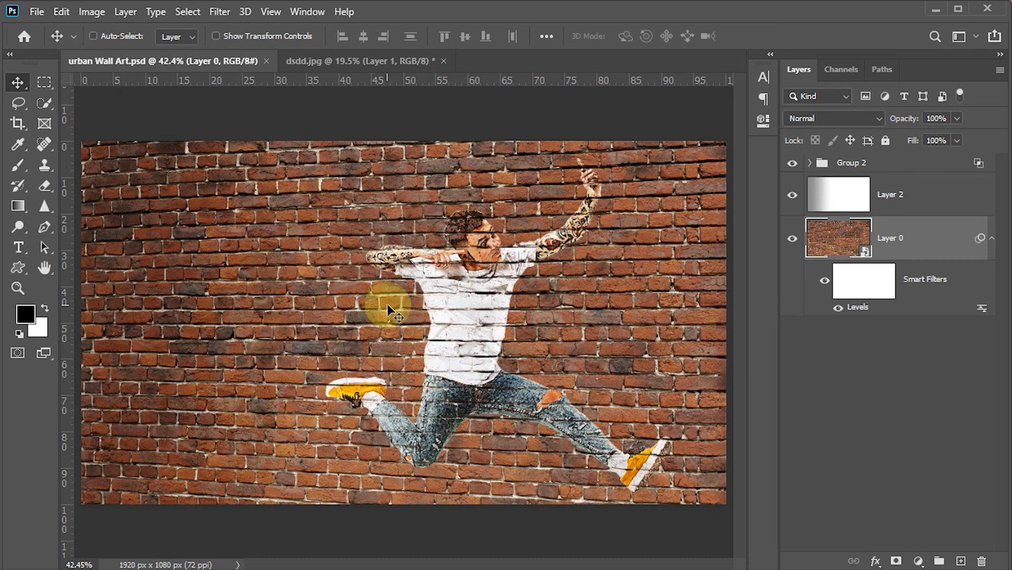
key(z)
scroll(467, 270, up, 2)
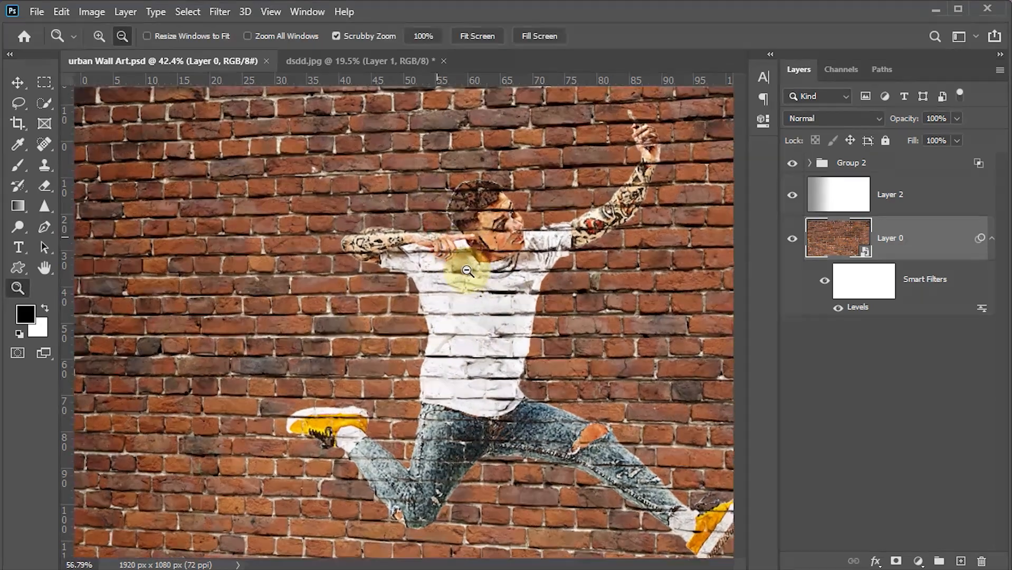
drag(468, 270, 466, 315)
click(316, 297)
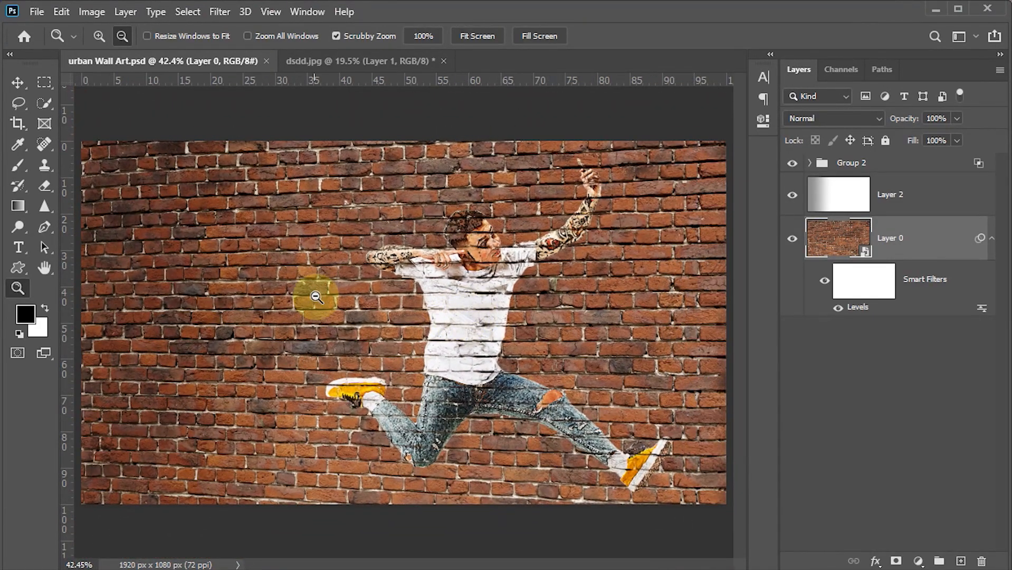